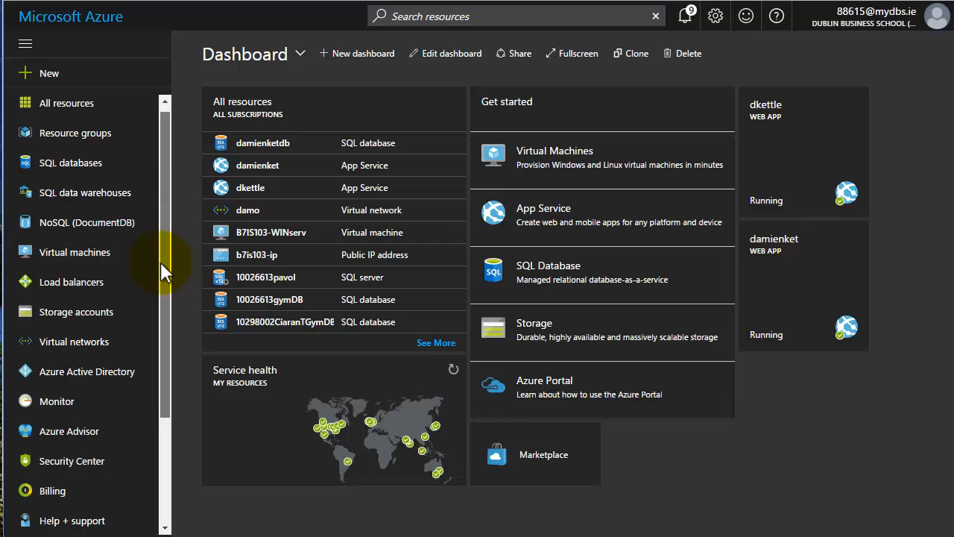
Browse all Marketplace Containers offerings and pick wordpress + mysql from the Web section.
drag(161, 261, 172, 372)
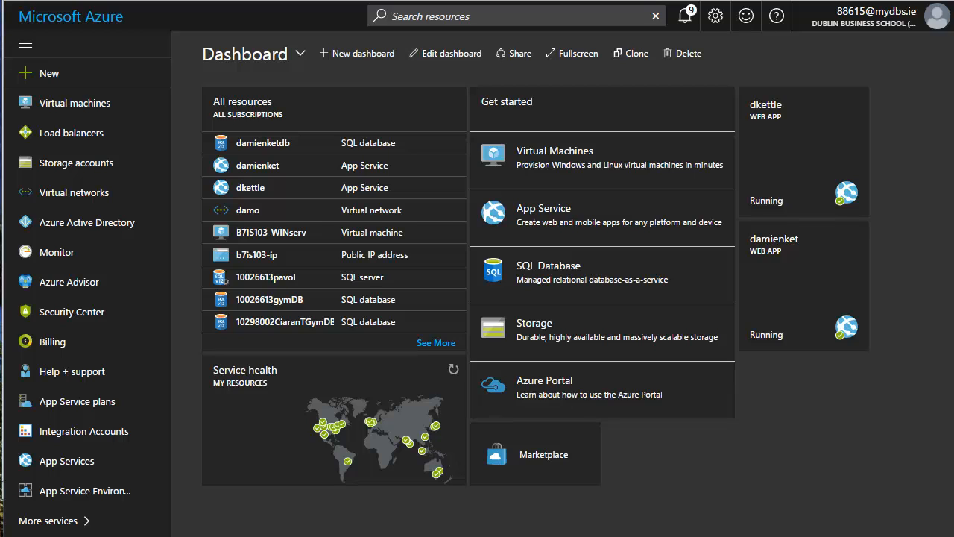
click(47, 78)
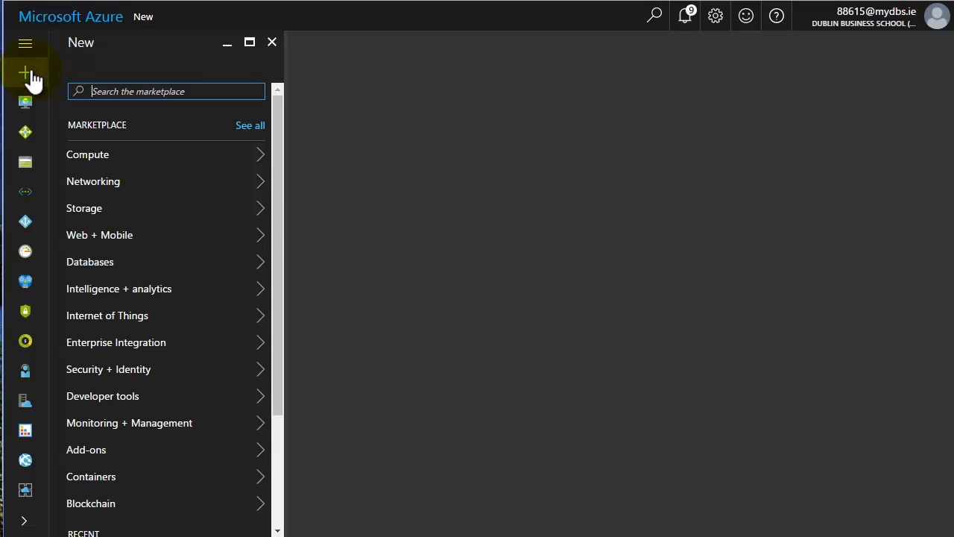
drag(275, 179, 287, 264)
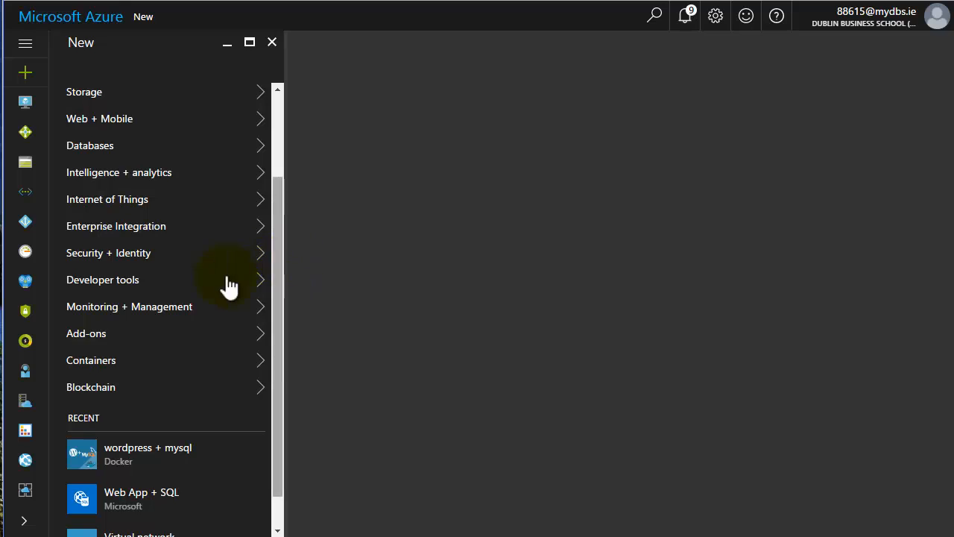
click(109, 364)
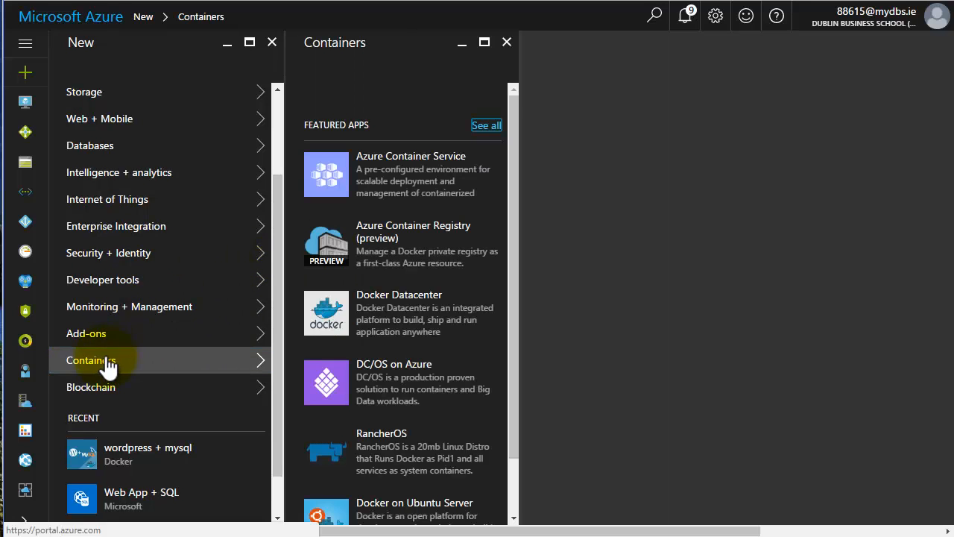
click(487, 126)
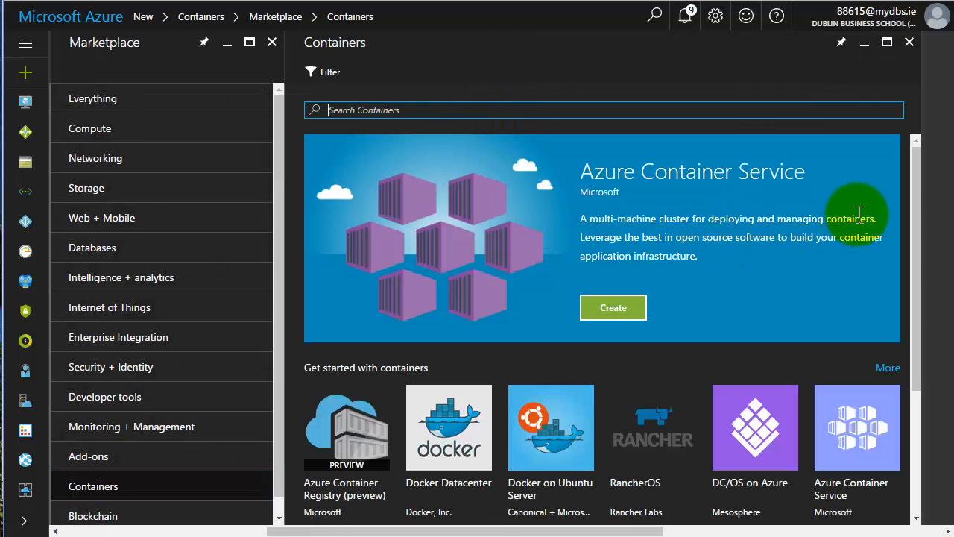
drag(912, 227, 928, 385)
click(389, 432)
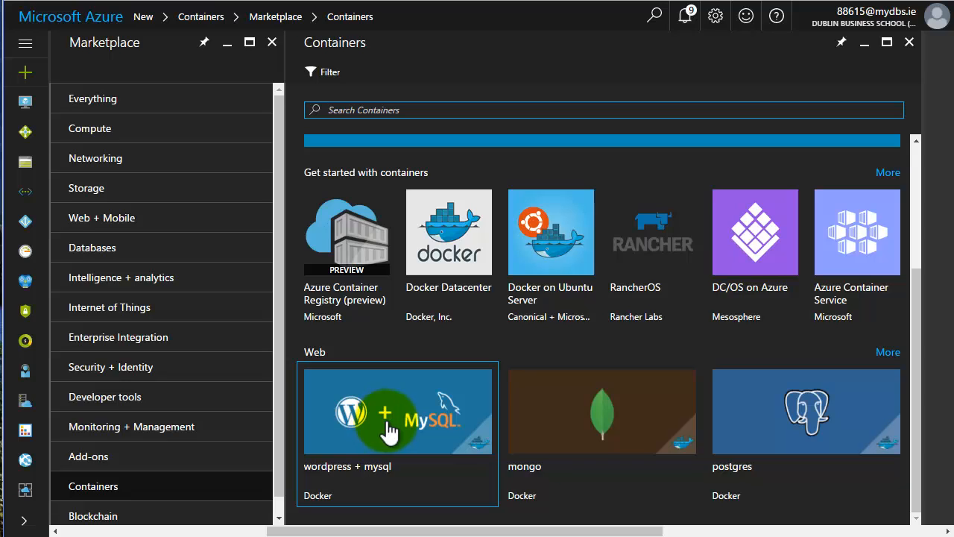
Open the wordpress + mysql offering and create it with the Resource Manager deployment model.
click(388, 432)
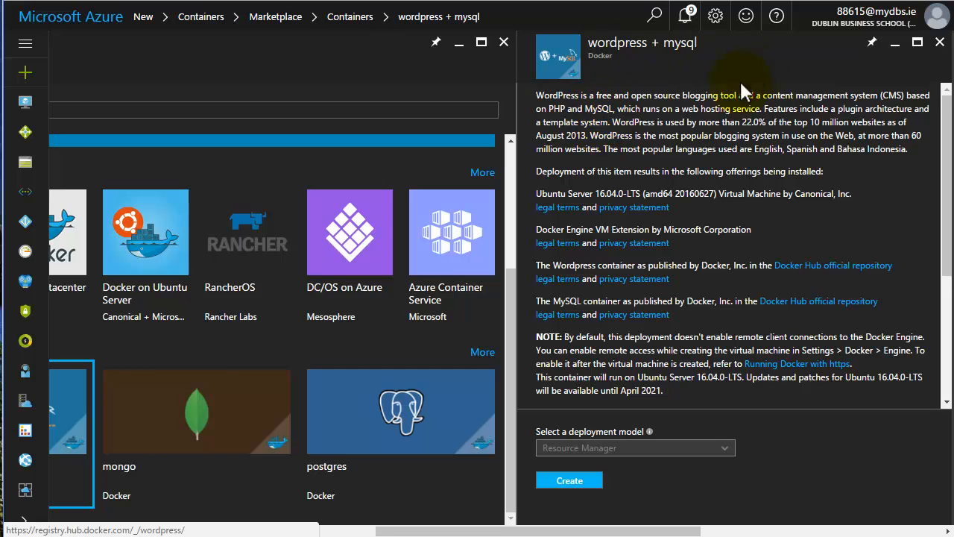
click(562, 483)
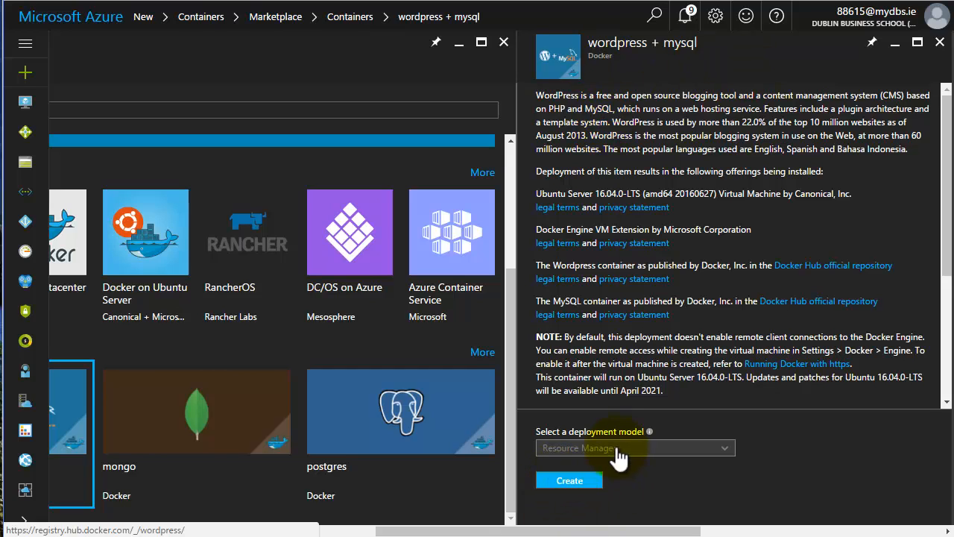
click(570, 493)
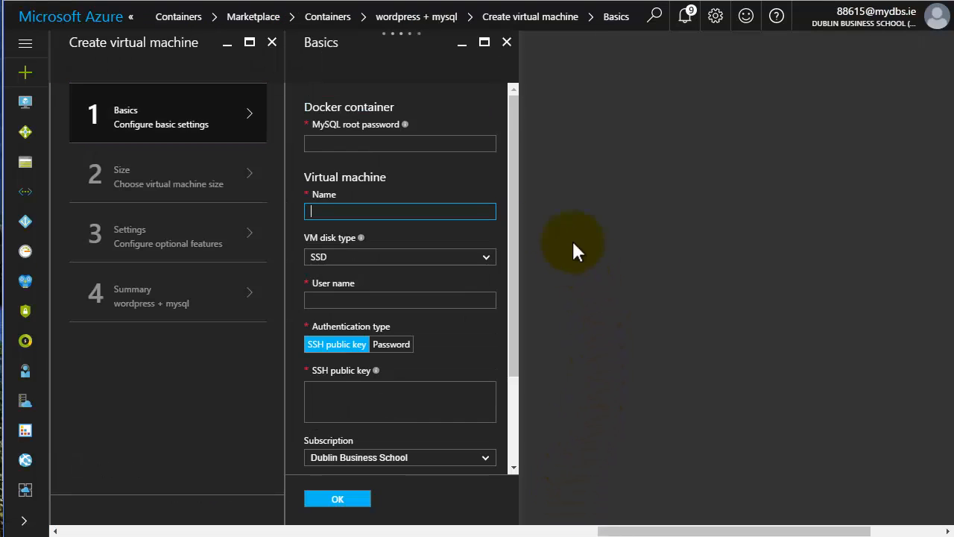
Enter the MySQL root password and name the virtual machine 'damwp' in lowercase.
click(324, 141)
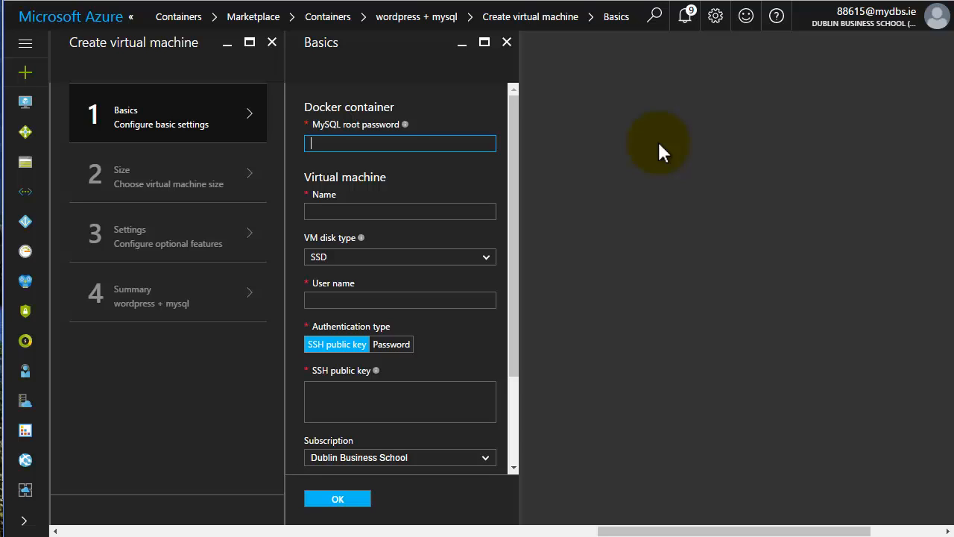
text(•••)
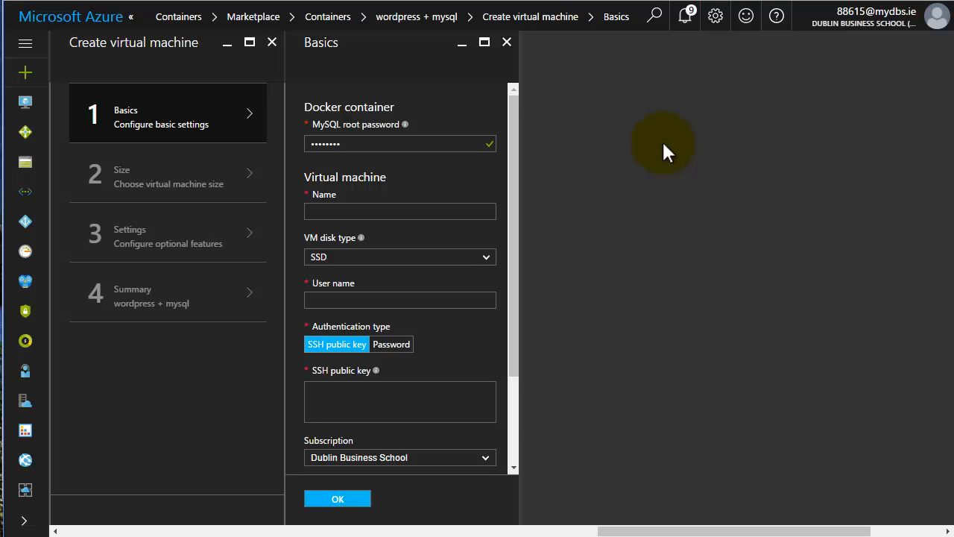
click(406, 212)
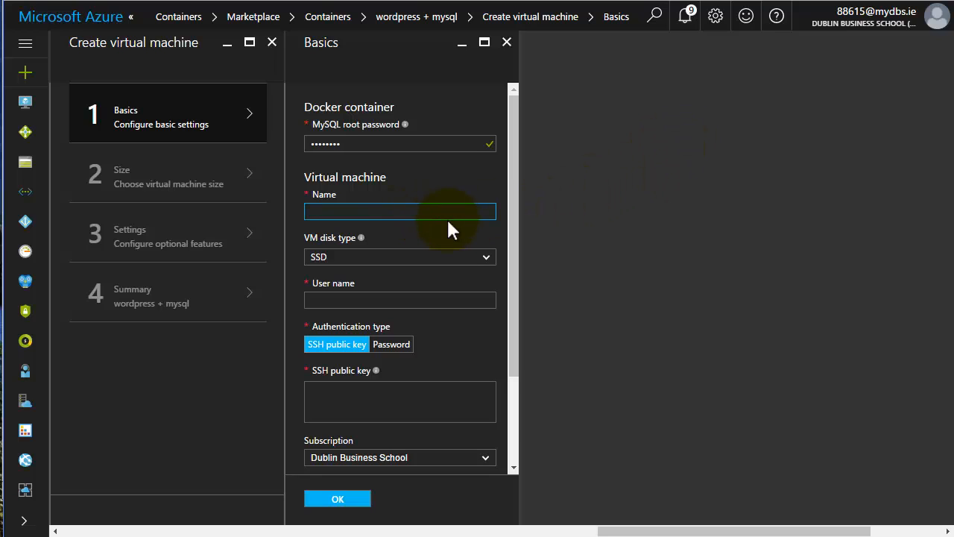
text(Damwp)
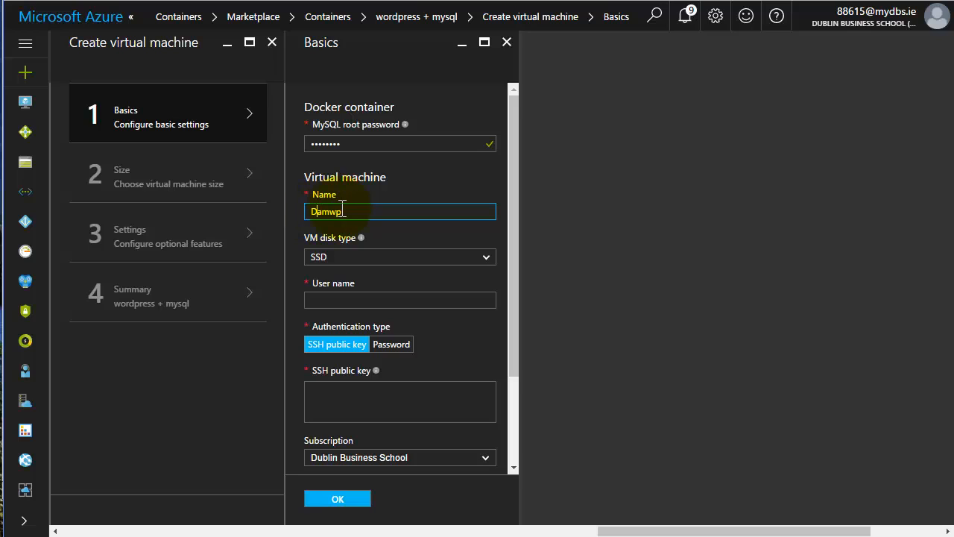
key(Home)
key(Delete)
text(d)
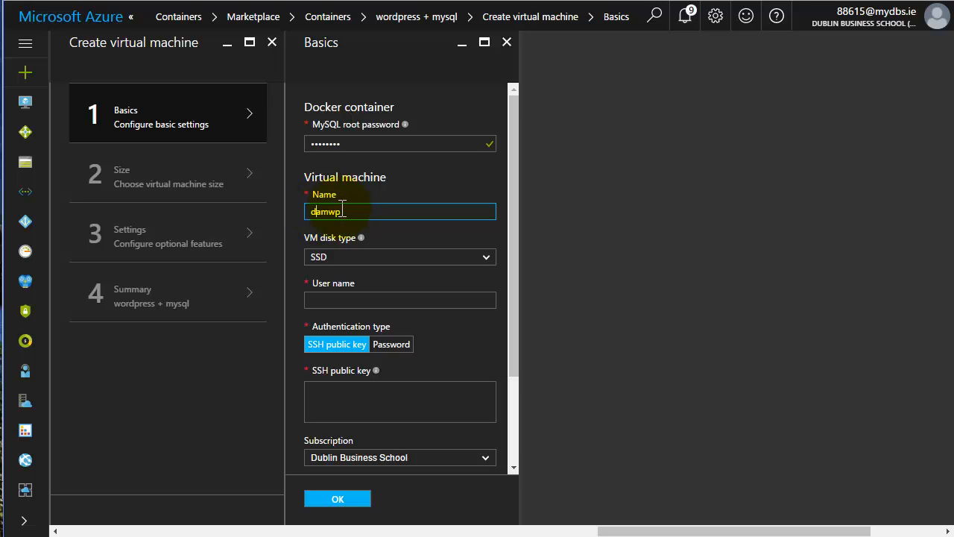
Keep SSD as the VM disk type and move to the admin user name.
click(347, 258)
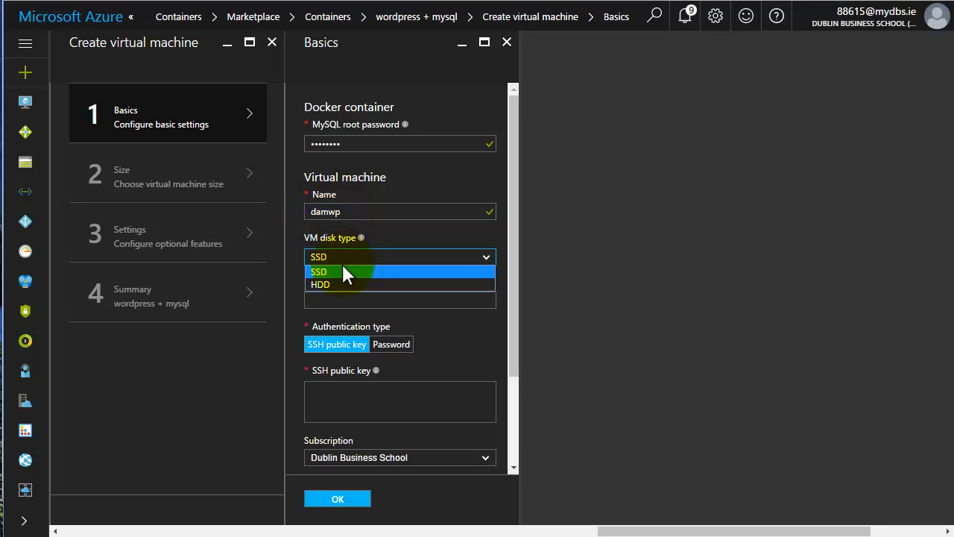
click(343, 272)
click(409, 299)
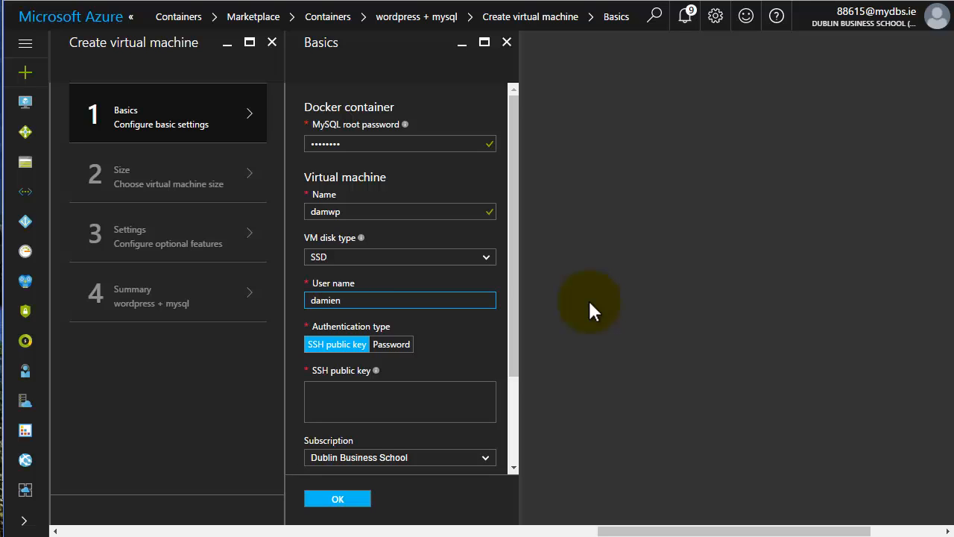
Switch to password authentication, then enter and confirm the VM login password.
click(391, 343)
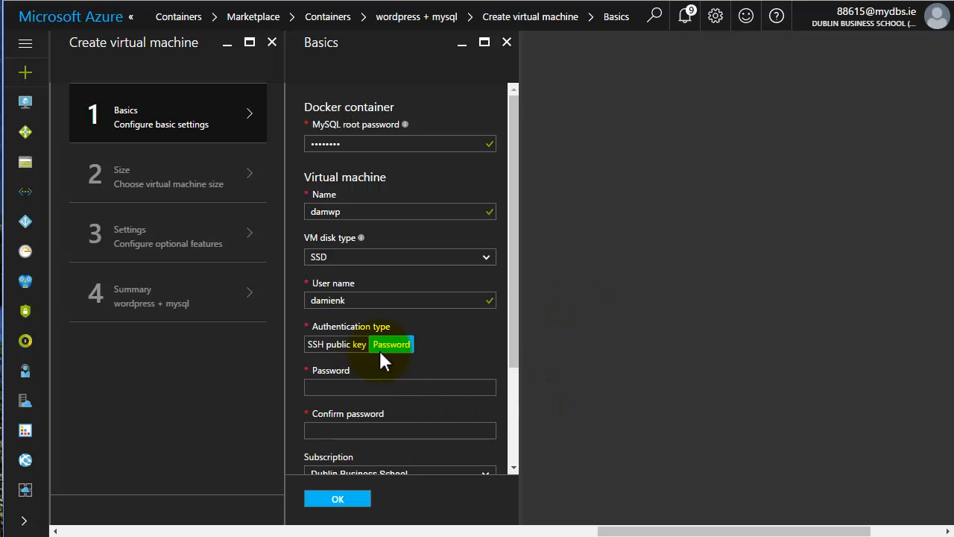
click(353, 385)
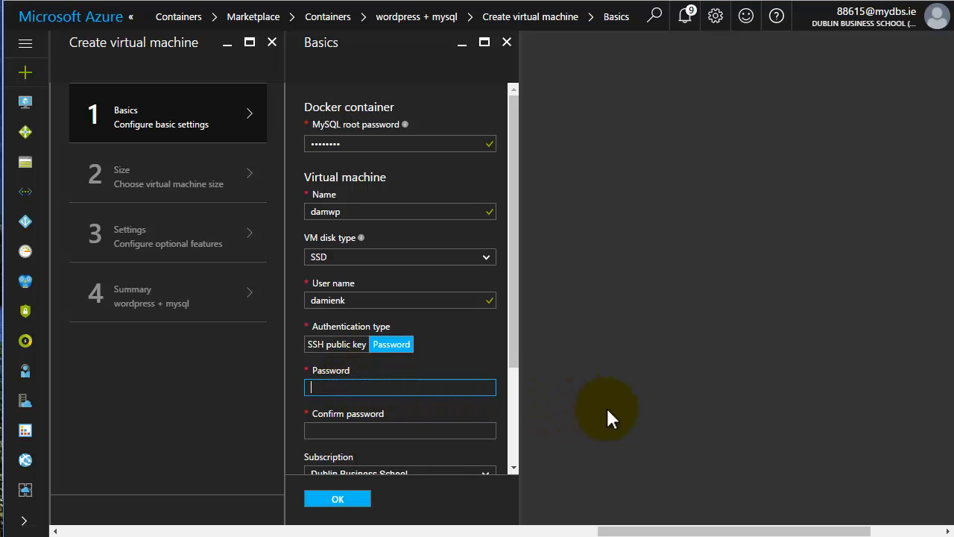
text(••)
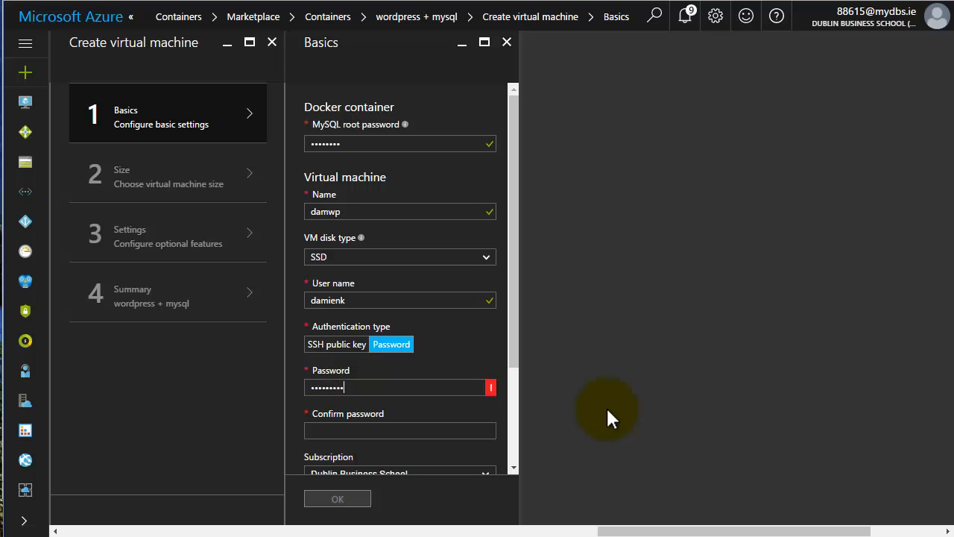
text(••••••••••)
click(409, 428)
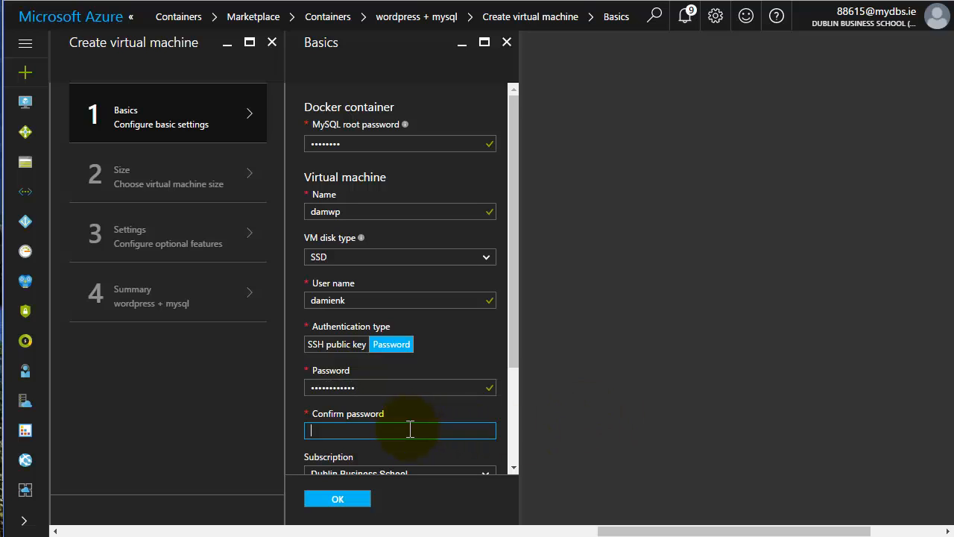
text(•)
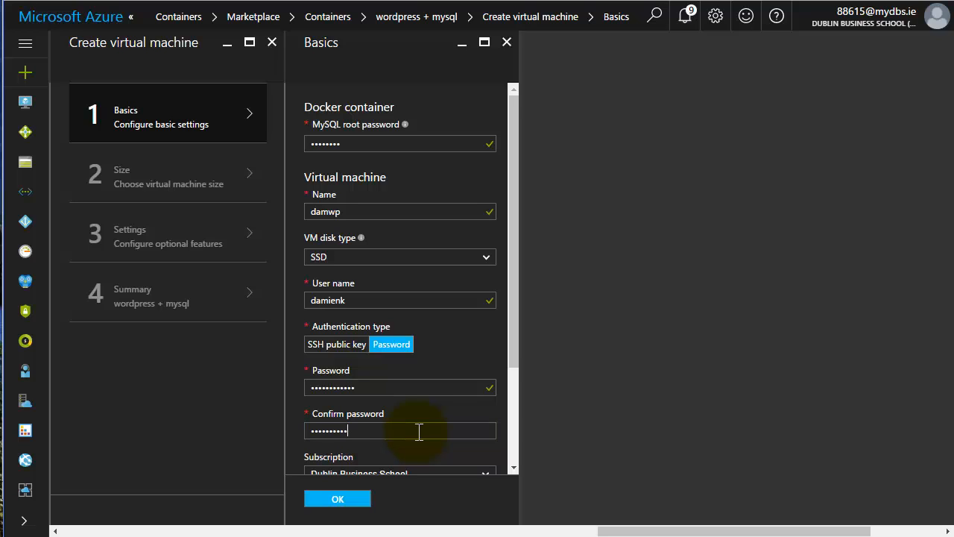
Place the VM in the existing Lecturers resource group.
click(512, 373)
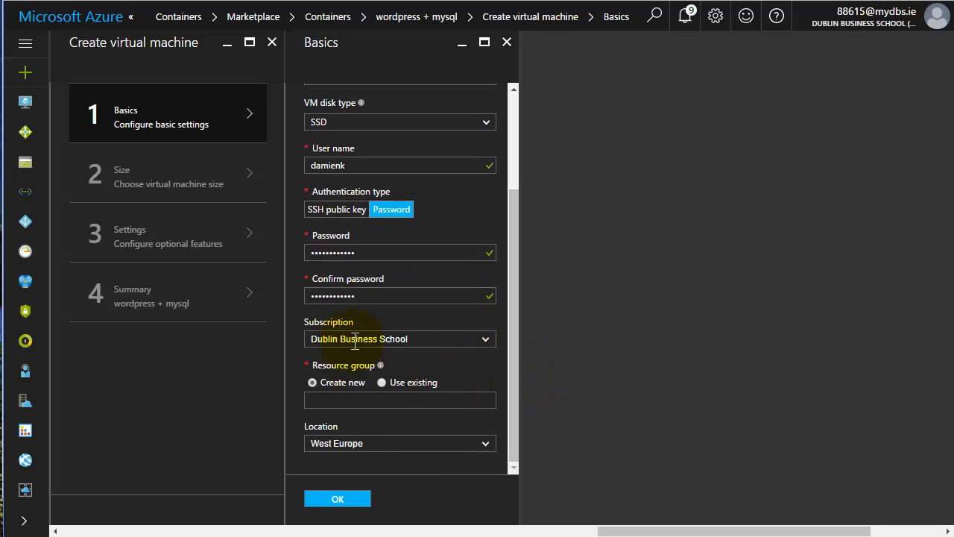
click(391, 381)
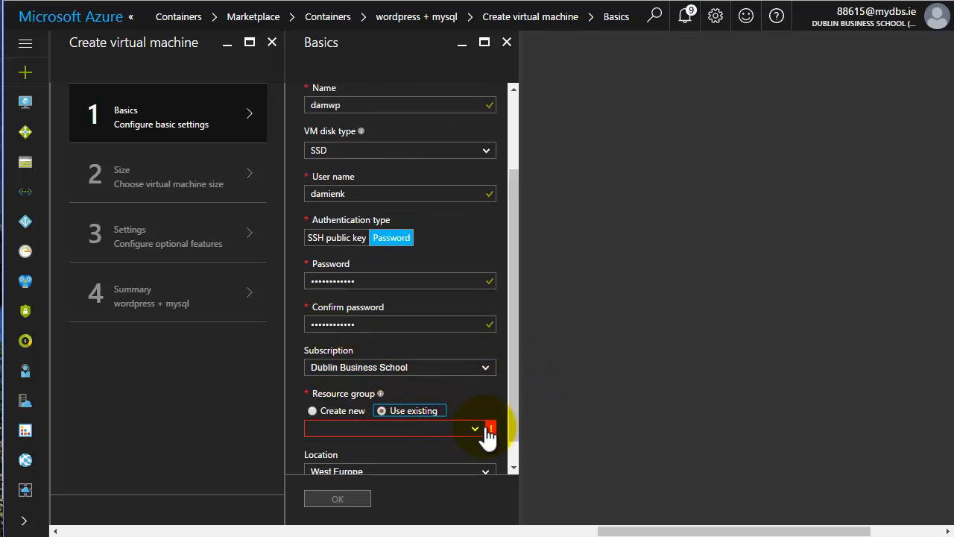
click(481, 432)
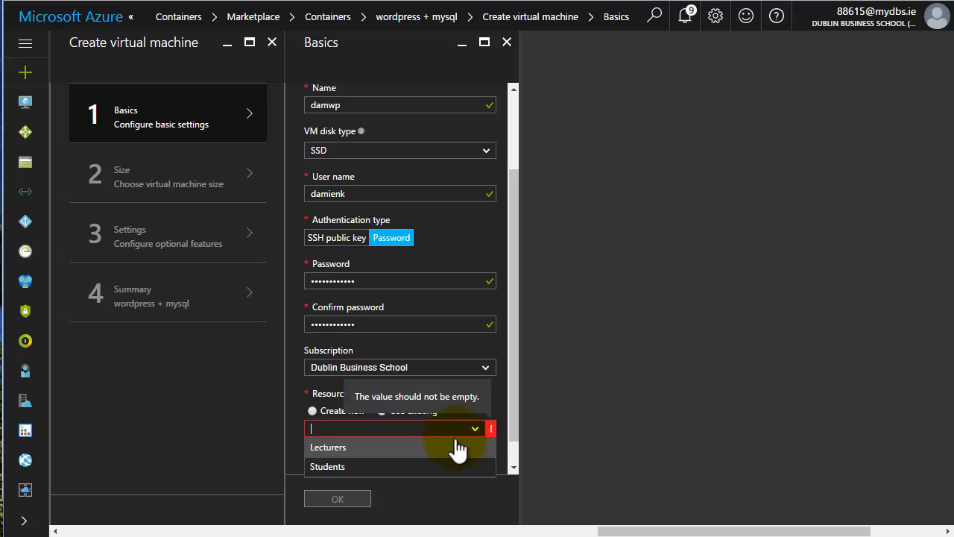
click(425, 447)
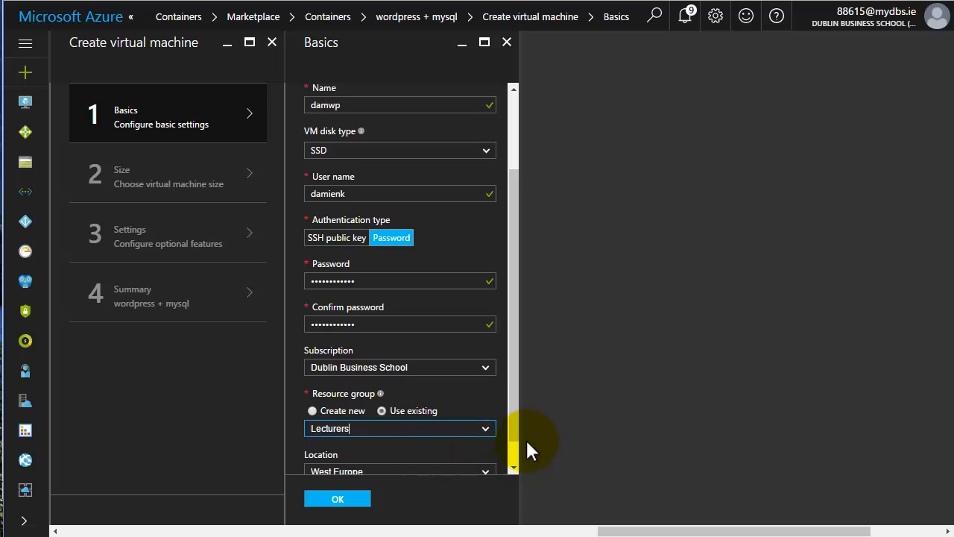
scroll(511, 447, down, 1)
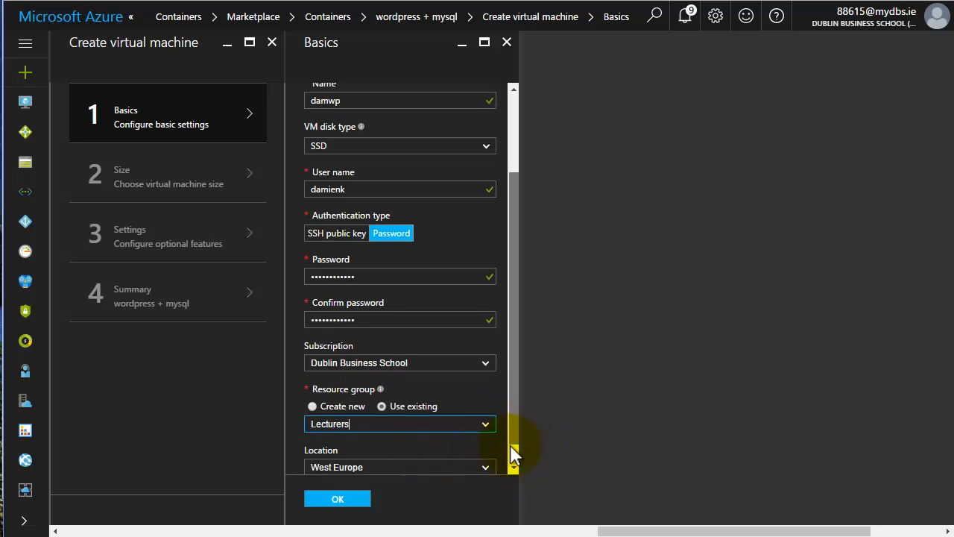
Submit the Basics form and choose the DS1_V2 Standard VM size.
click(337, 499)
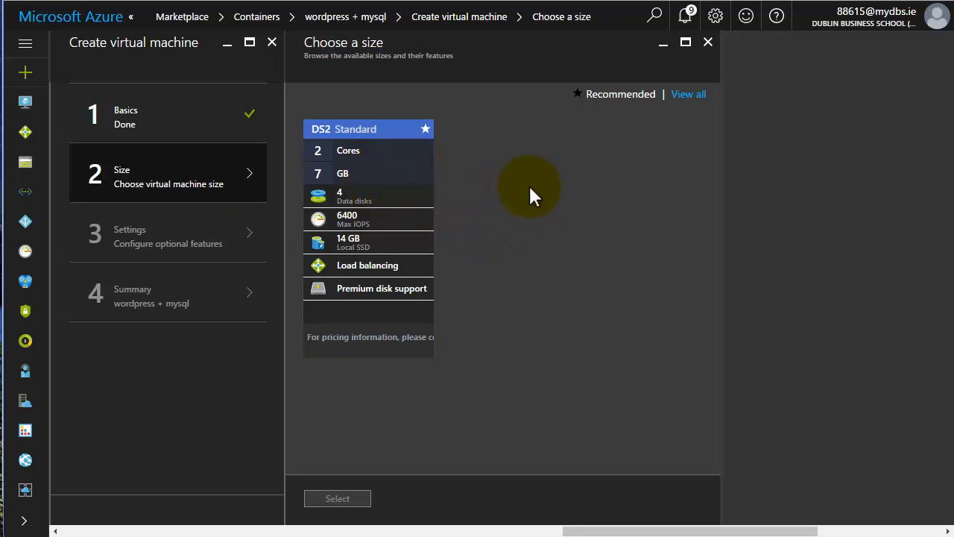
click(675, 105)
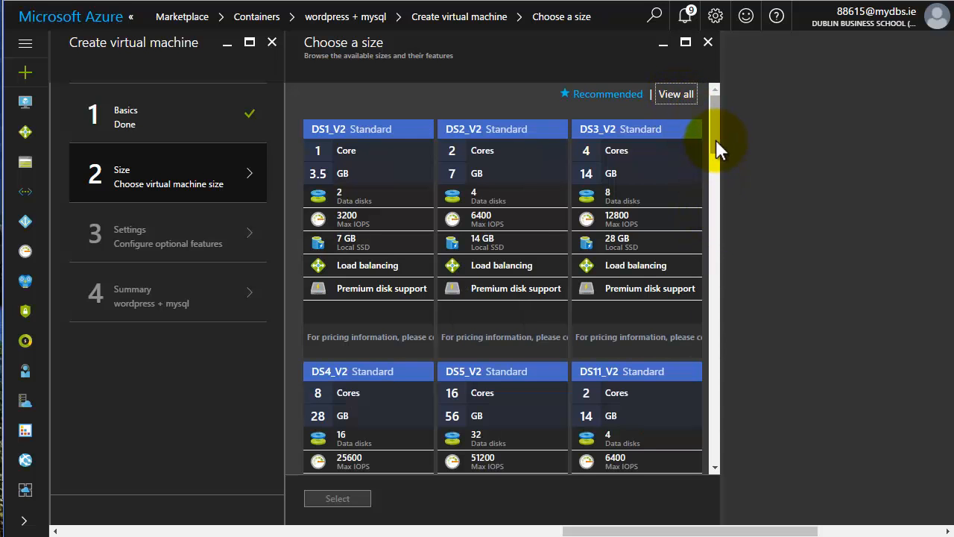
click(356, 134)
click(324, 498)
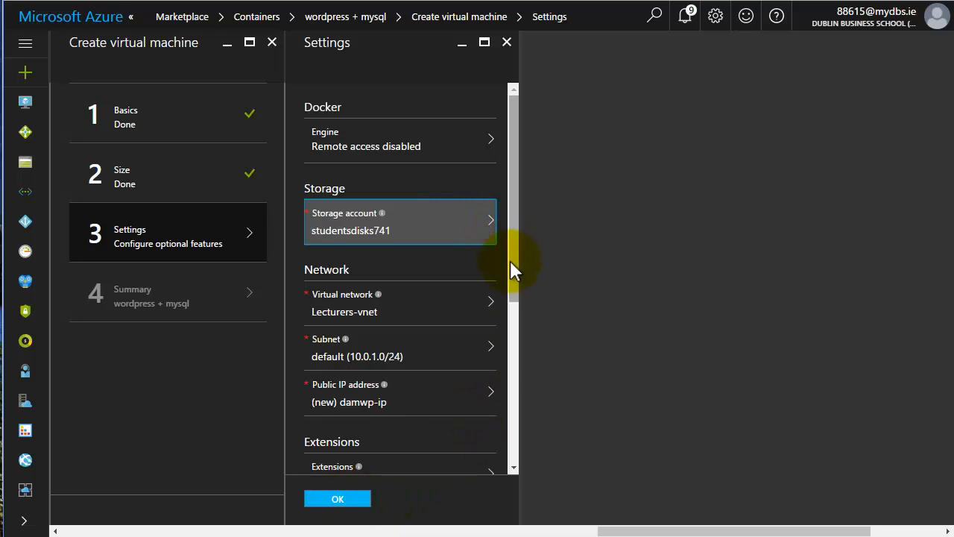
Accept the default Settings and, once validation passes, submit the wordpress + mysql deployment.
drag(509, 262, 517, 315)
drag(519, 350, 422, 535)
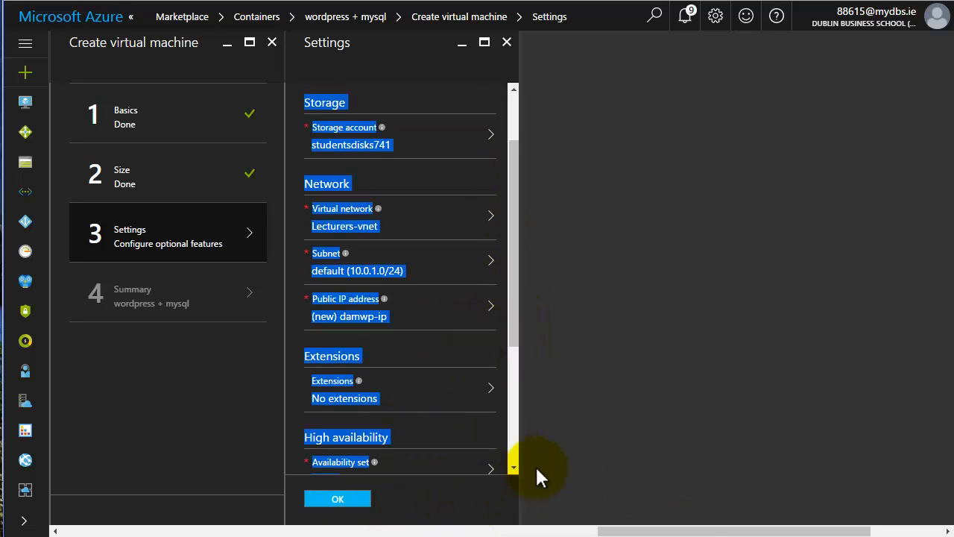
click(556, 463)
click(332, 498)
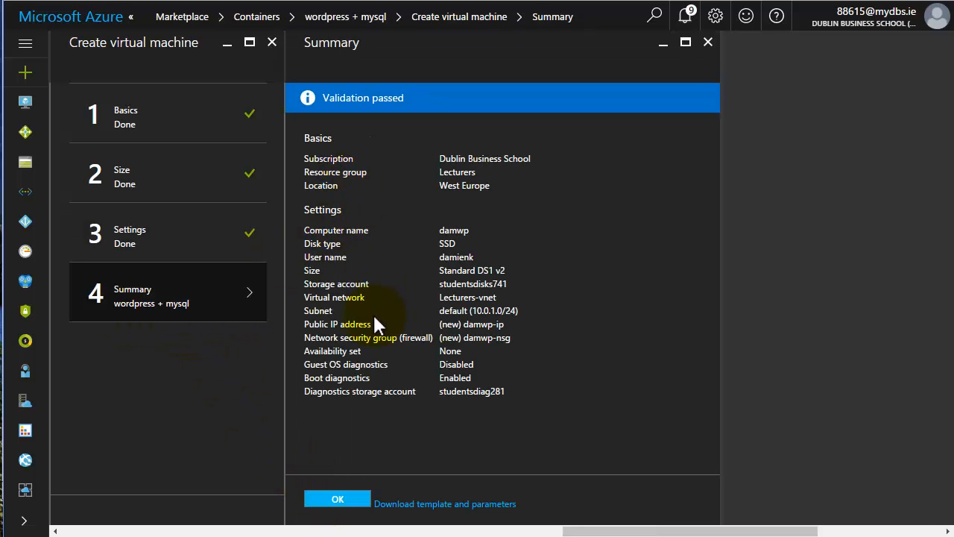
click(328, 501)
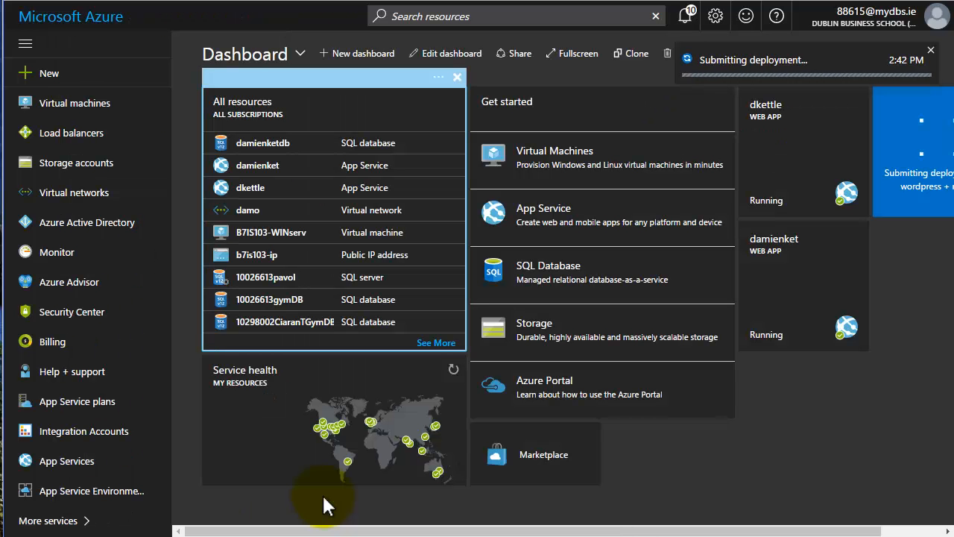
Wait for deployment to finish, then open the damwp VM from its dashboard tile.
drag(394, 529, 455, 529)
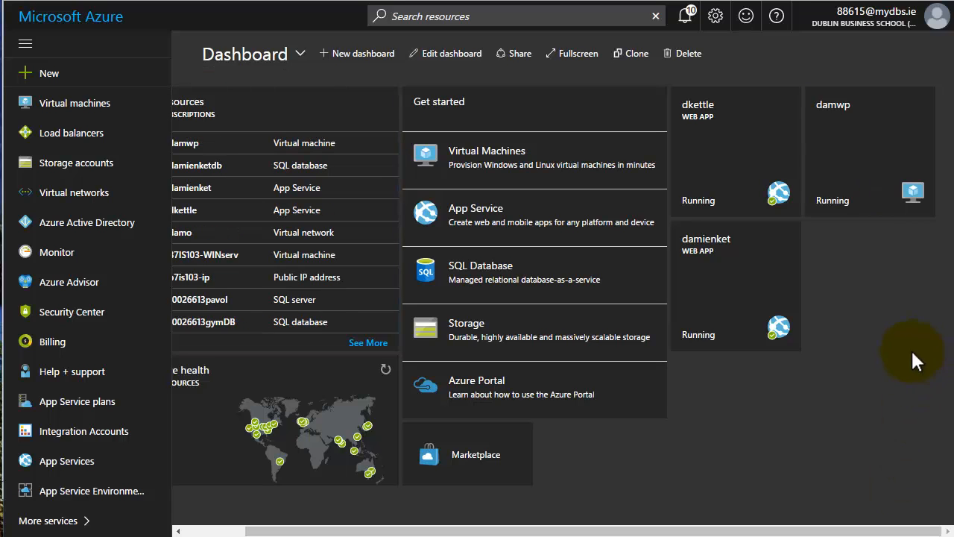
click(850, 177)
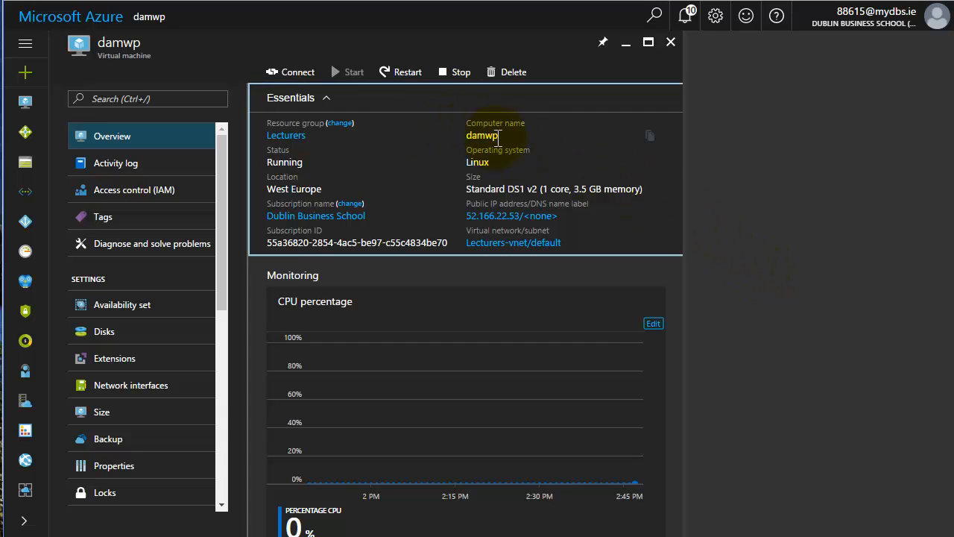
Open the damwp-ip public IP configuration from the VM's Essentials panel.
click(487, 216)
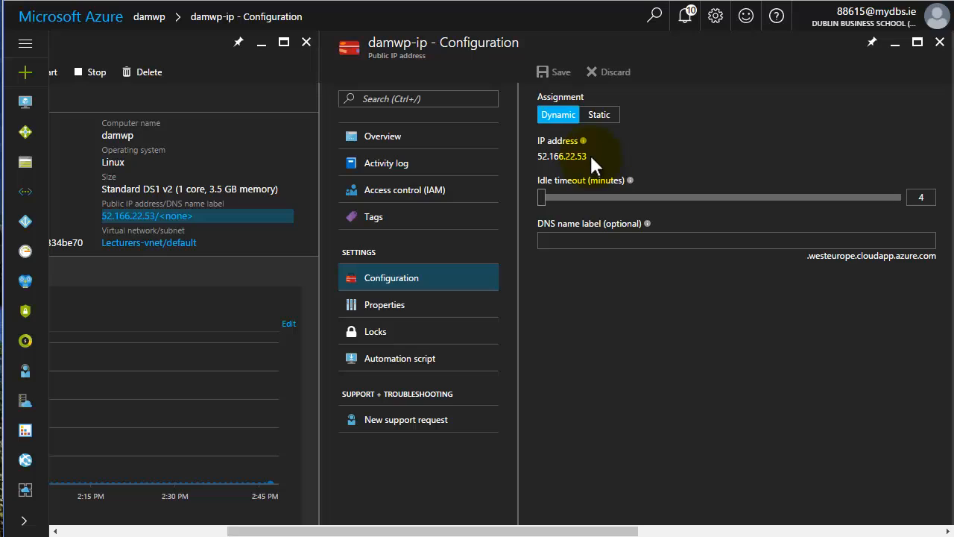
Toggle the IP assignment to Static and back to Dynamic.
drag(589, 155, 544, 153)
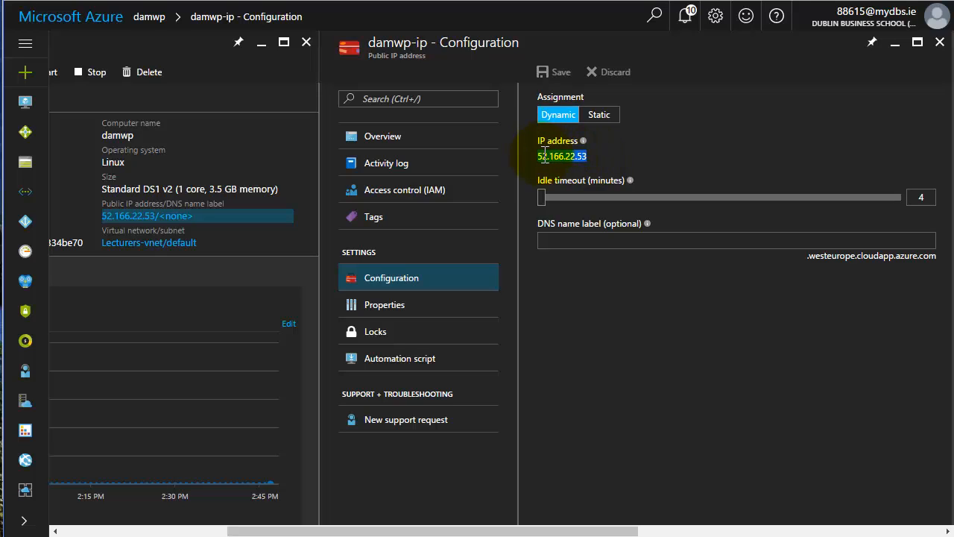
right_click(546, 156)
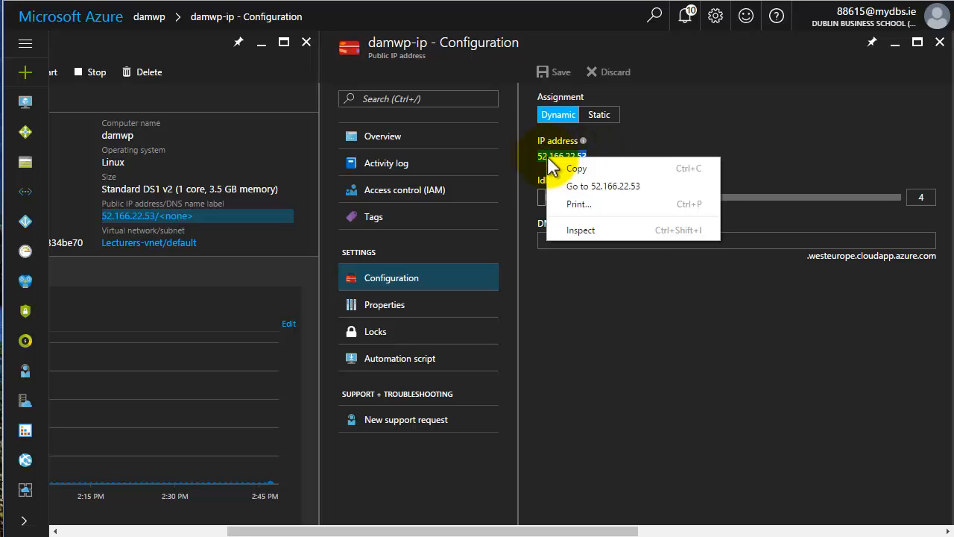
click(597, 115)
click(597, 115)
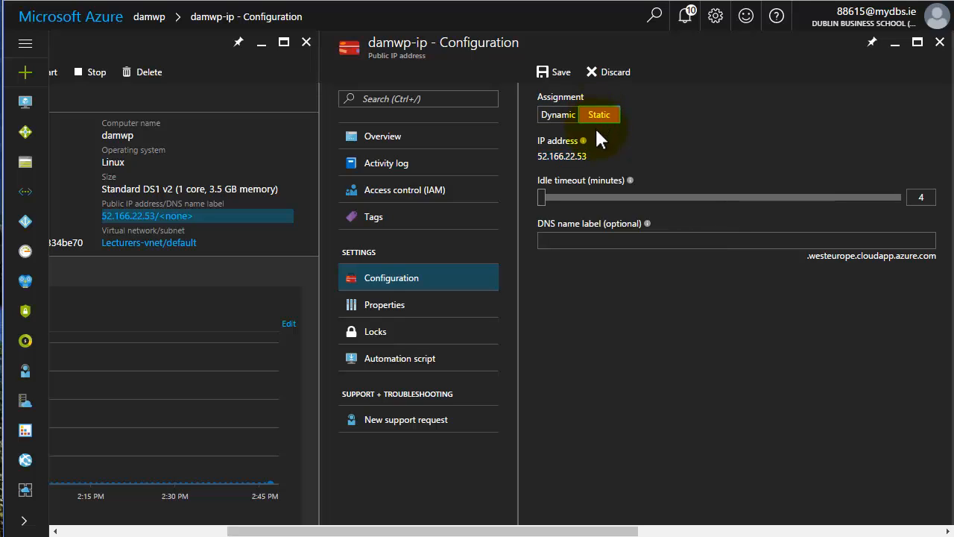
drag(589, 156, 542, 156)
click(561, 162)
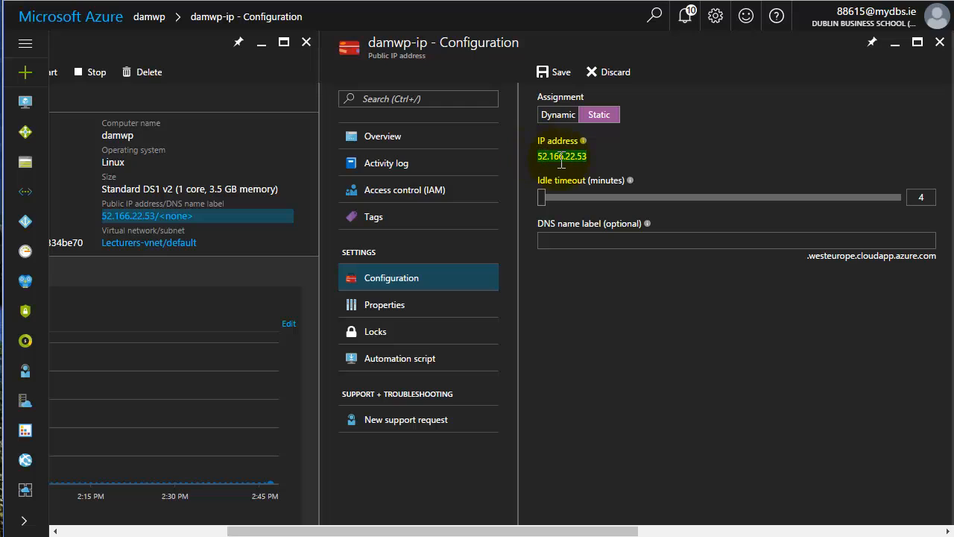
double_click(561, 162)
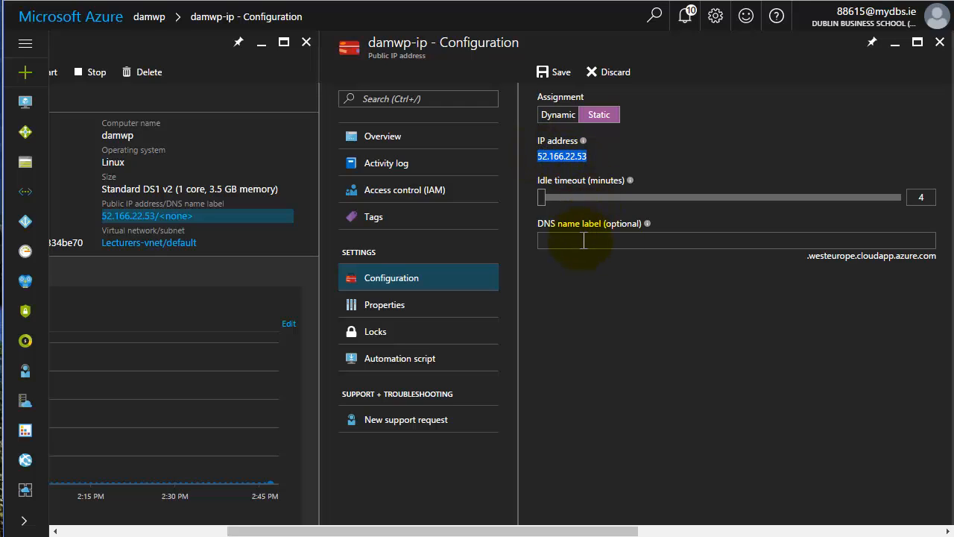
click(561, 116)
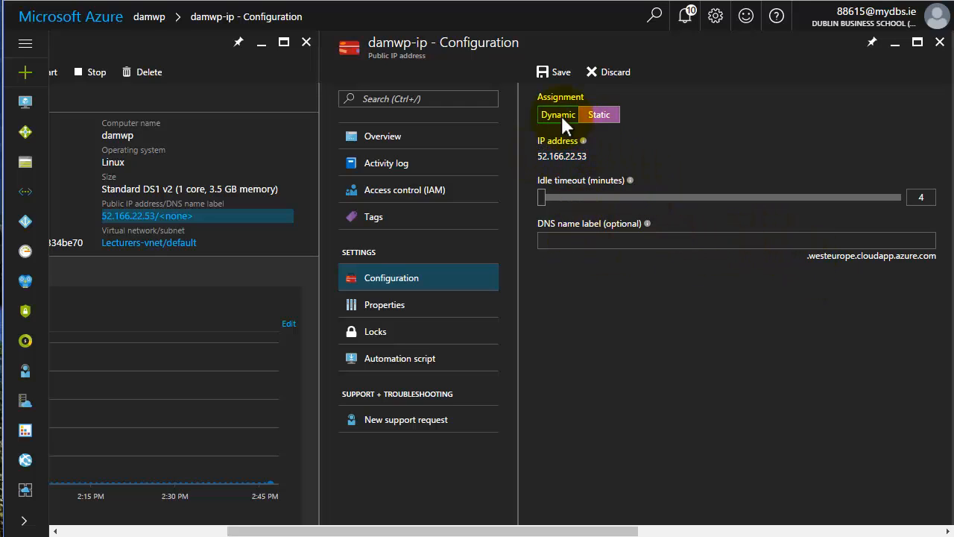
Set DNS name label 'damienwp', copy the IP 52.166.22.53, and save.
click(648, 242)
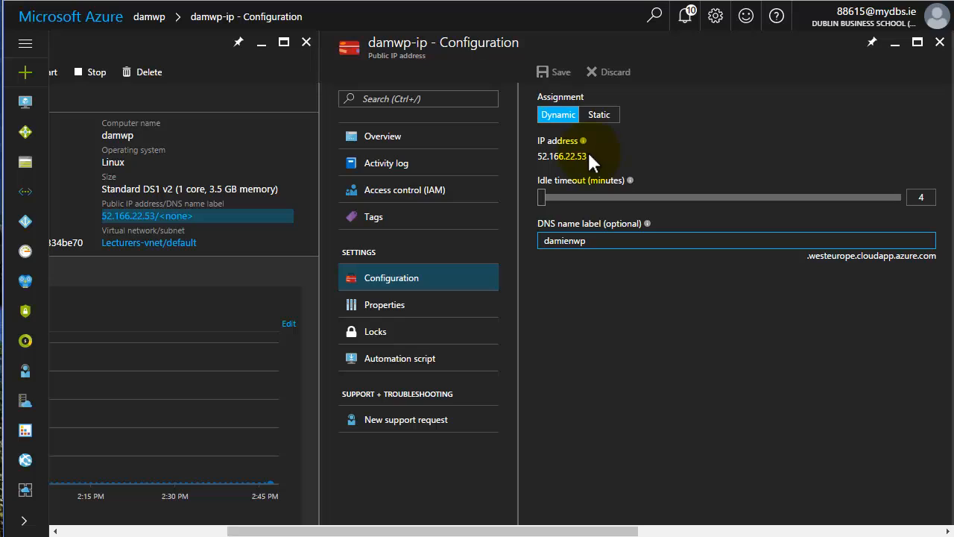
drag(588, 155, 537, 155)
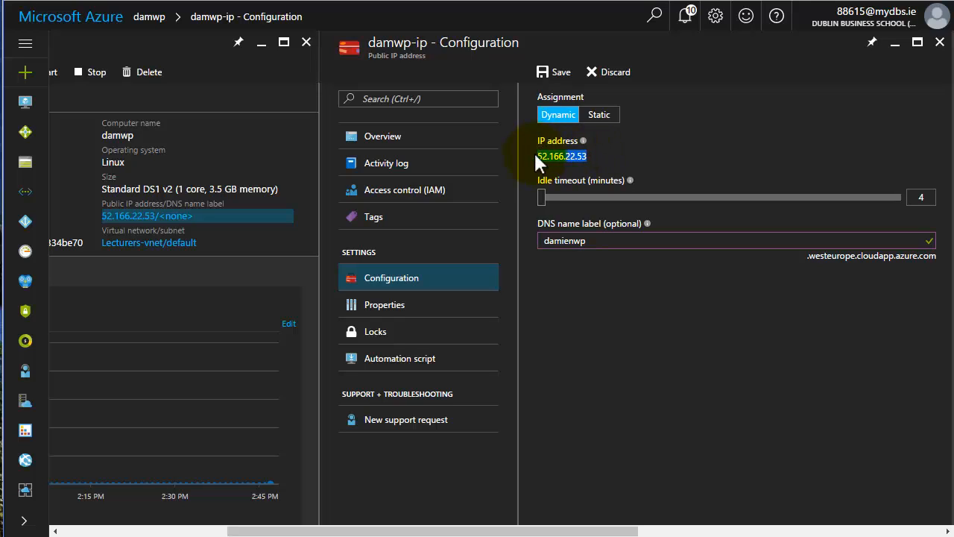
click(568, 155)
double_click(568, 155)
key(ctrl+c)
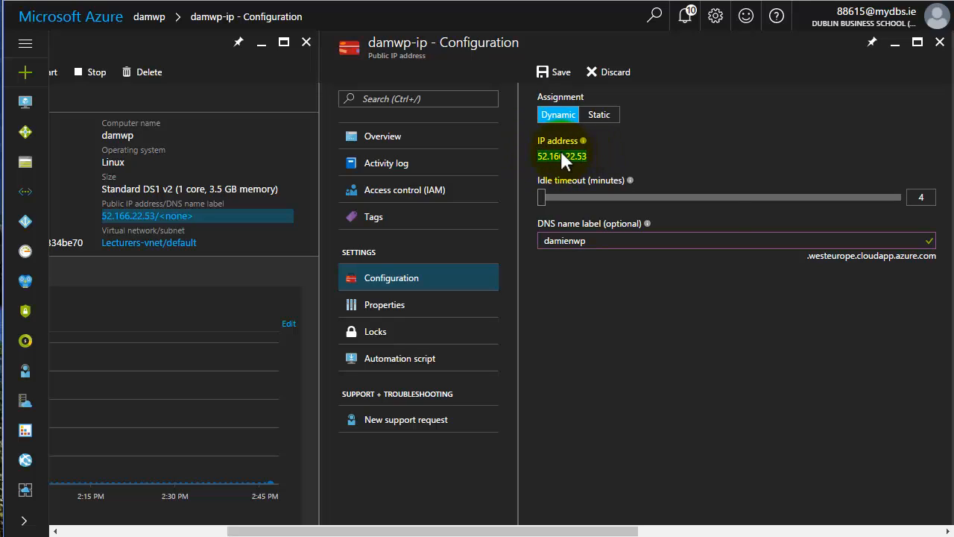
right_click(562, 155)
click(582, 160)
click(552, 73)
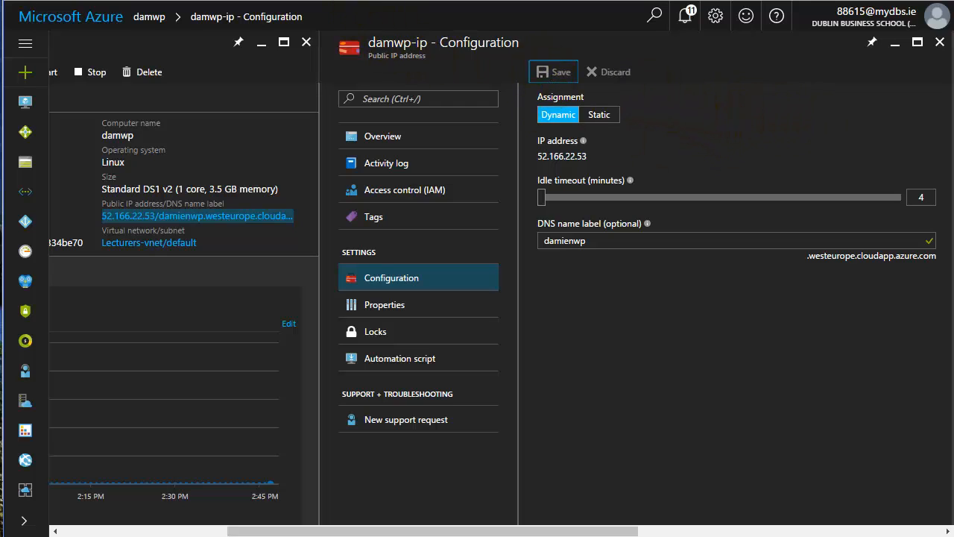
Load 52.166.22.53 in a new Chrome tab to reach the WordPress installer.
key(ctrl+t)
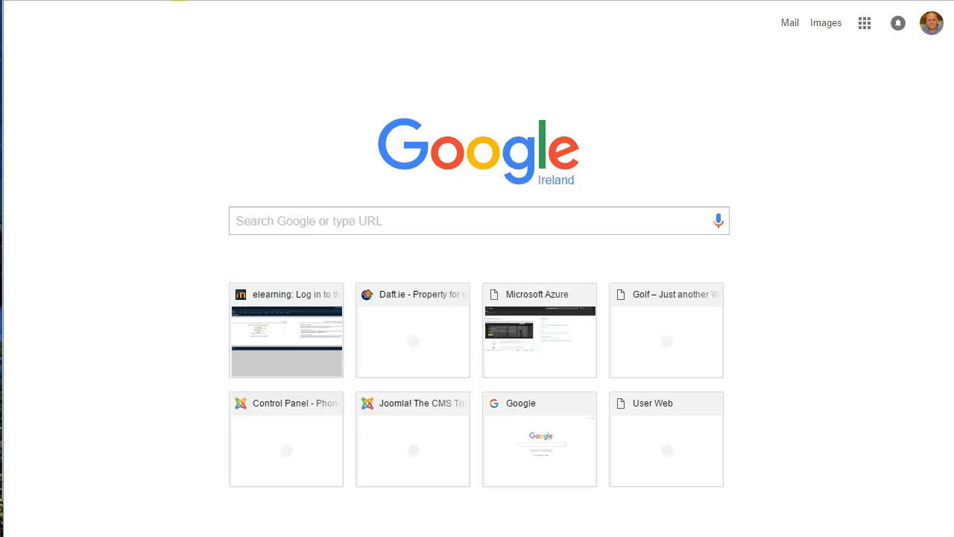
right_click(179, 1)
click(207, 41)
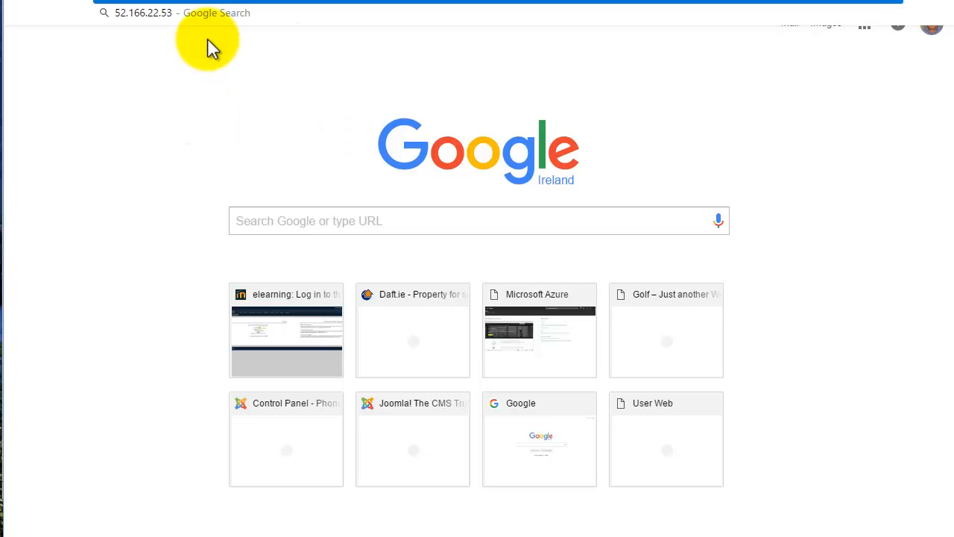
key(Return)
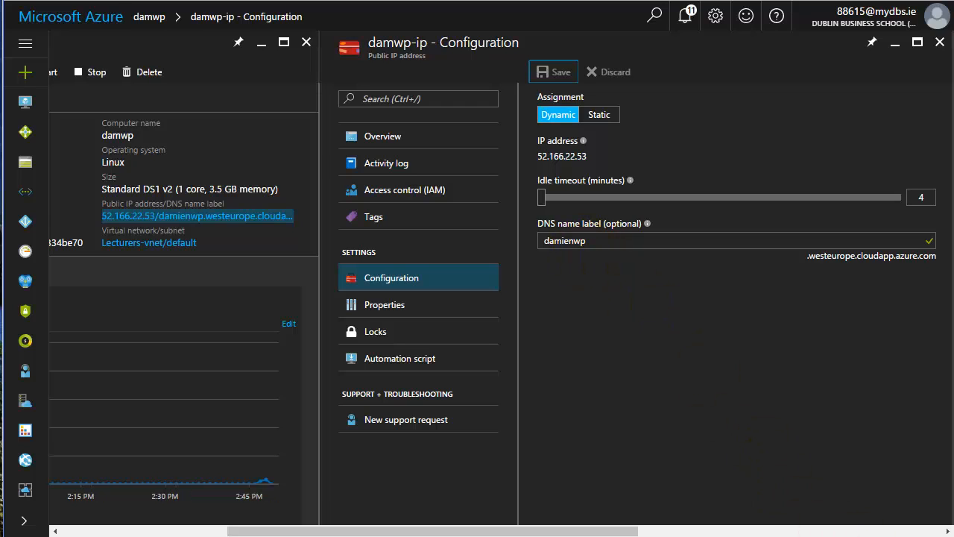
Copy the DNS name damienwp.westeurope.cloudapp.azure.com from the damwp-ip overview and return to the WordPress installer.
click(939, 41)
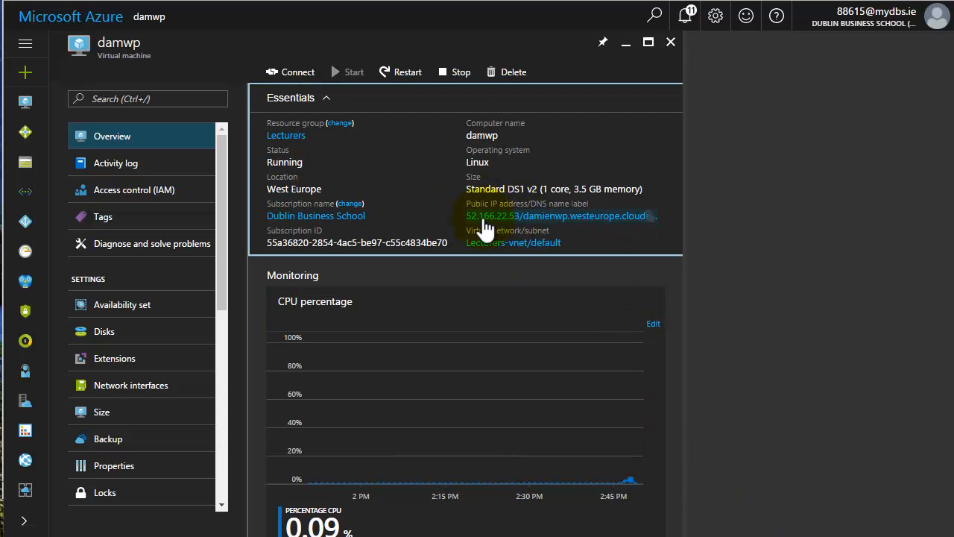
click(515, 218)
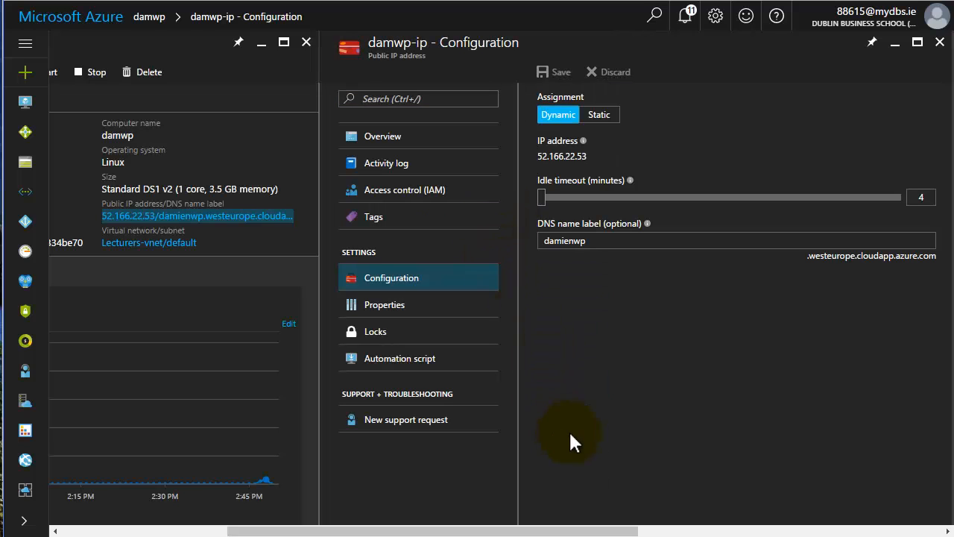
click(405, 143)
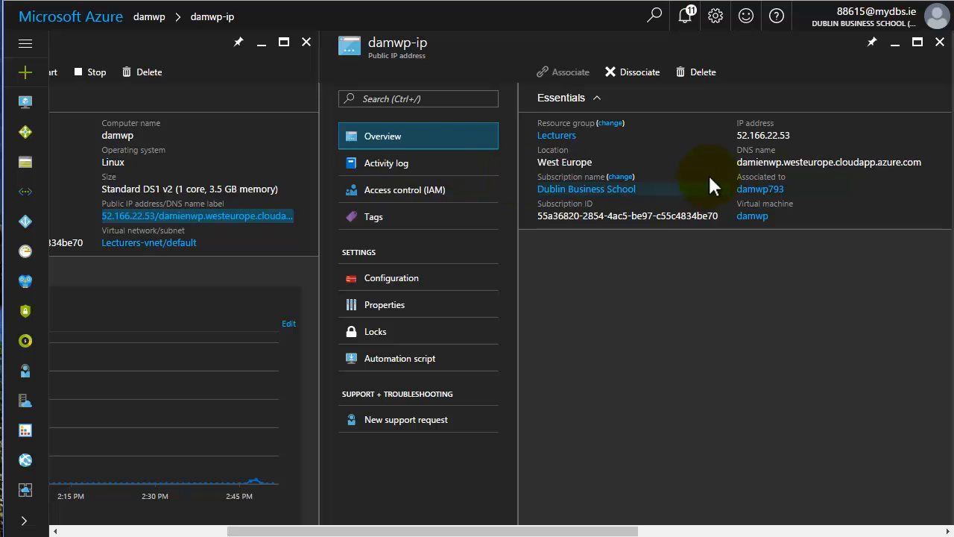
click(740, 164)
drag(740, 164, 931, 168)
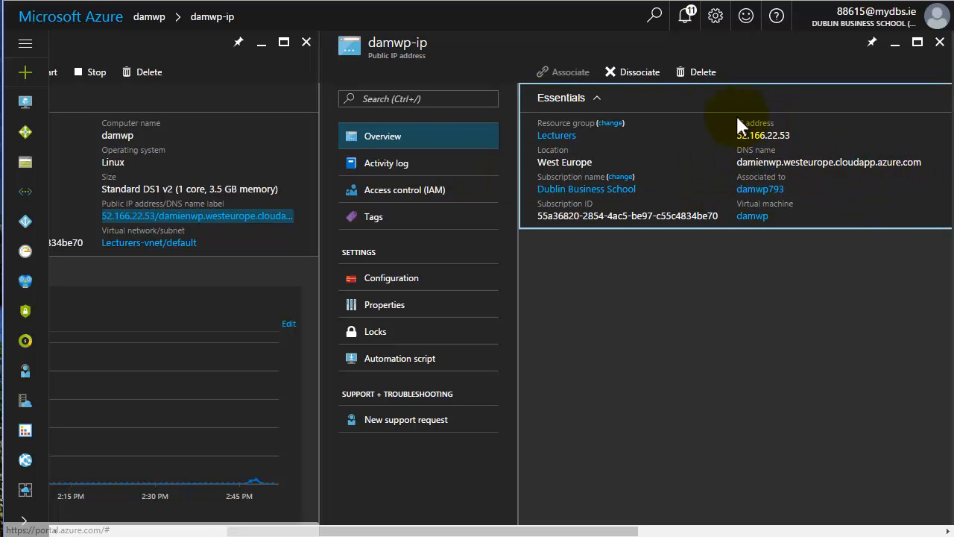
click(298, 0)
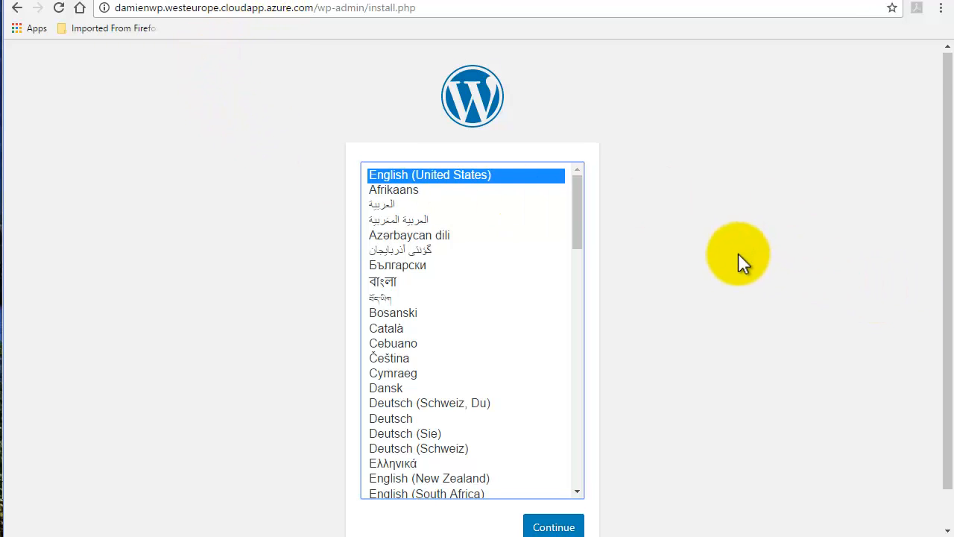
Choose English in the WordPress installer and enter the admin username.
scroll(738, 257, down, 1)
click(552, 485)
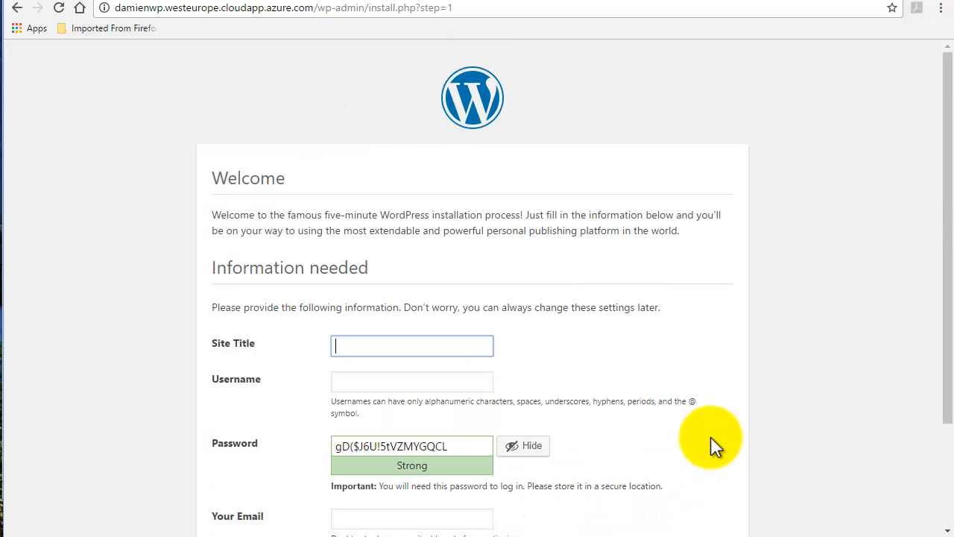
scroll(782, 361, down, 2)
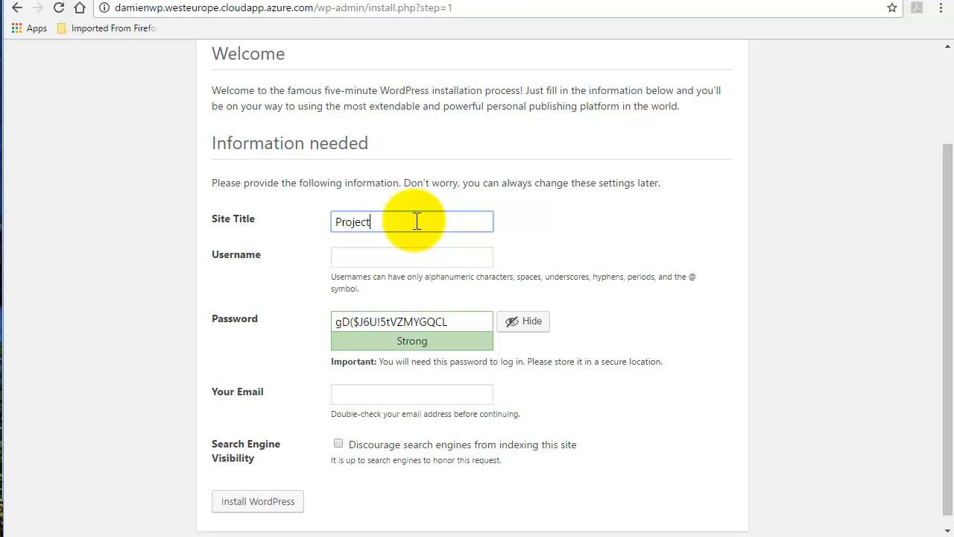
click(379, 252)
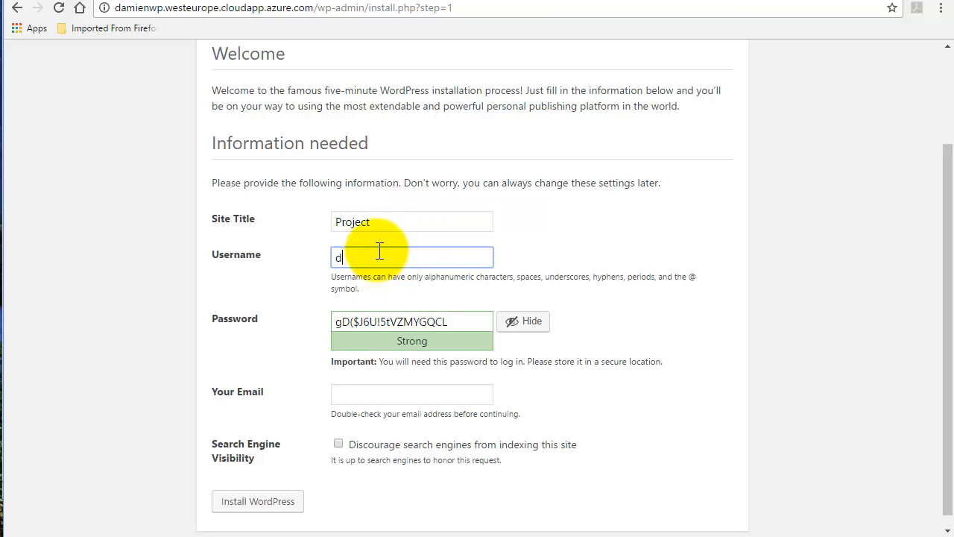
text(damien)
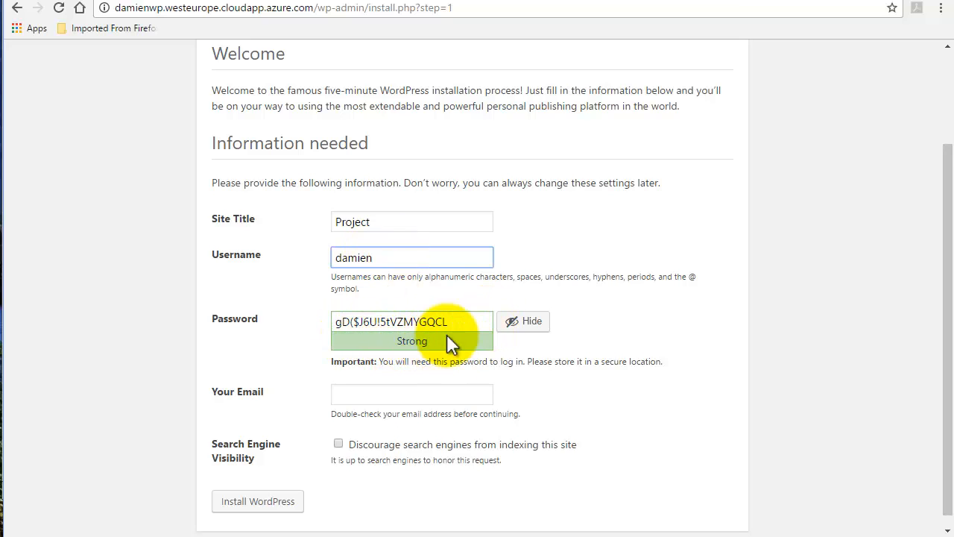
Set a short confirmed weak password, fill in the admin e-mail, and install WordPress.
click(512, 322)
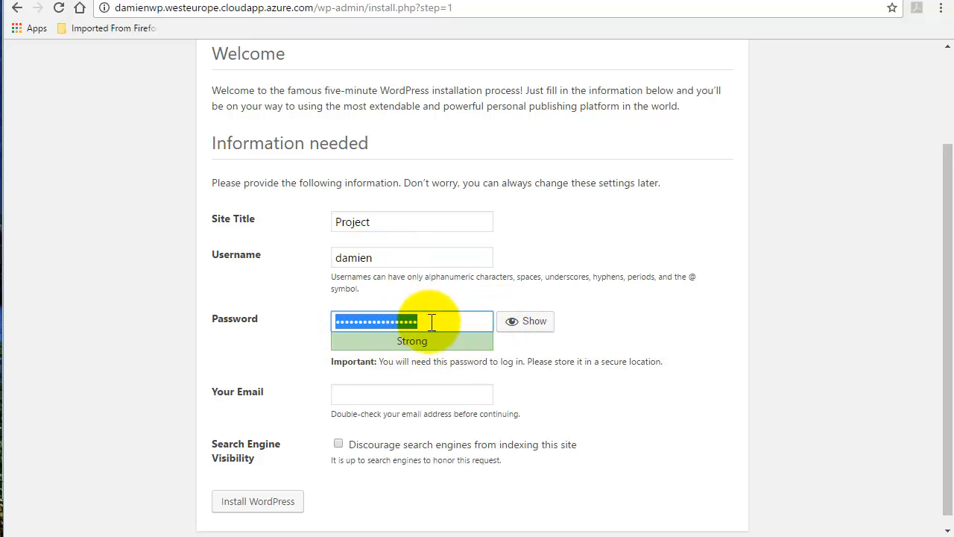
key(BackSpace)
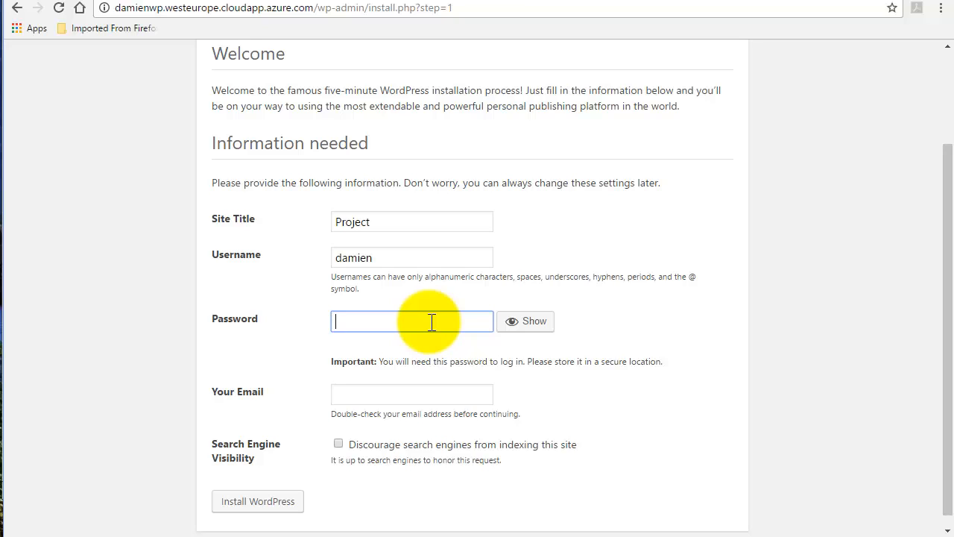
text(pa)
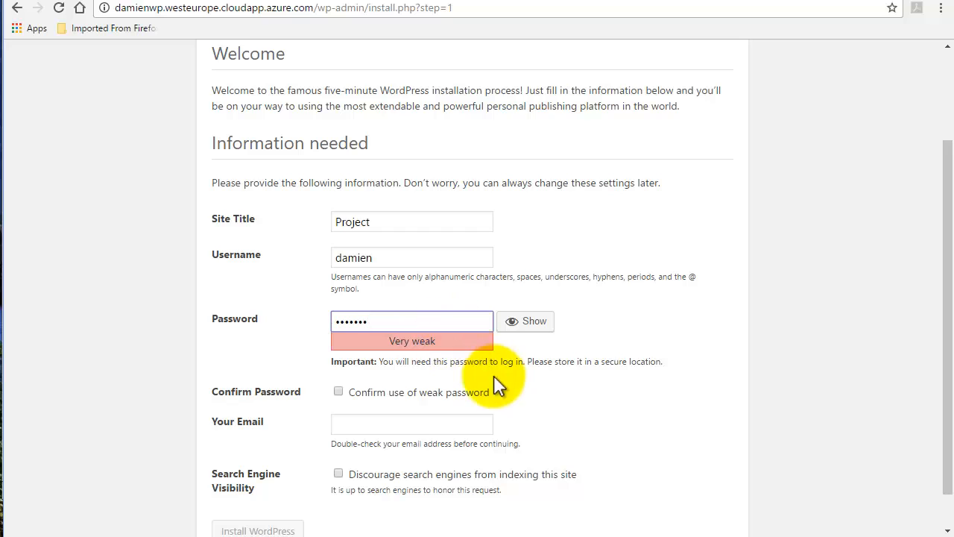
click(339, 391)
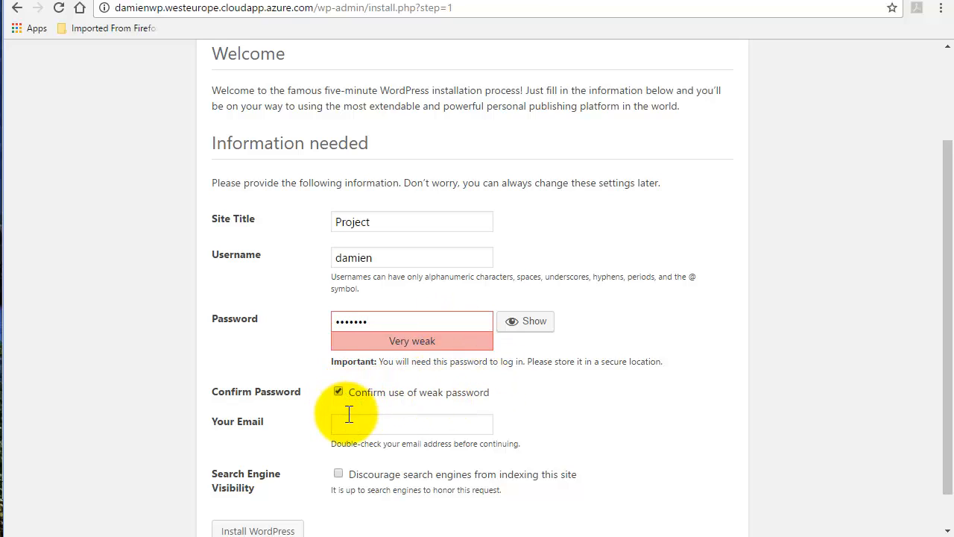
click(347, 426)
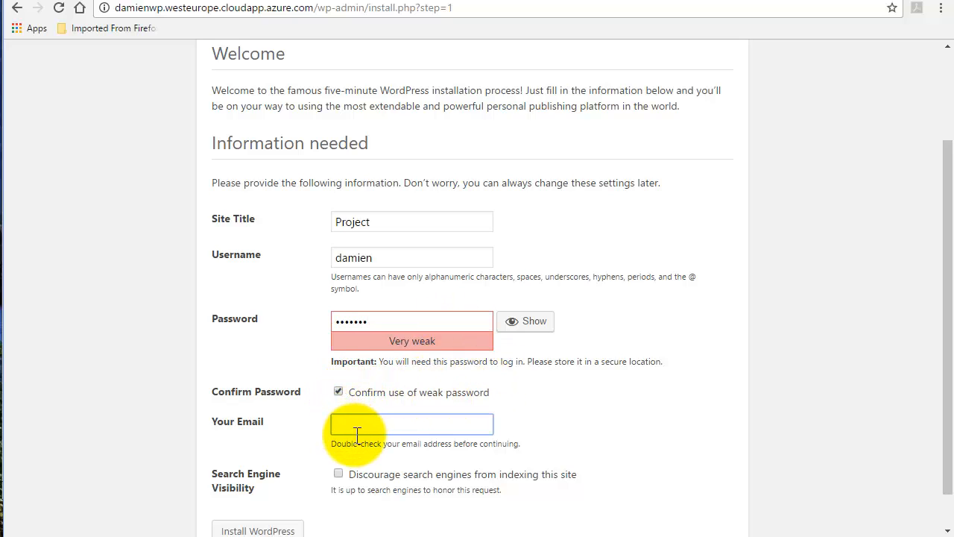
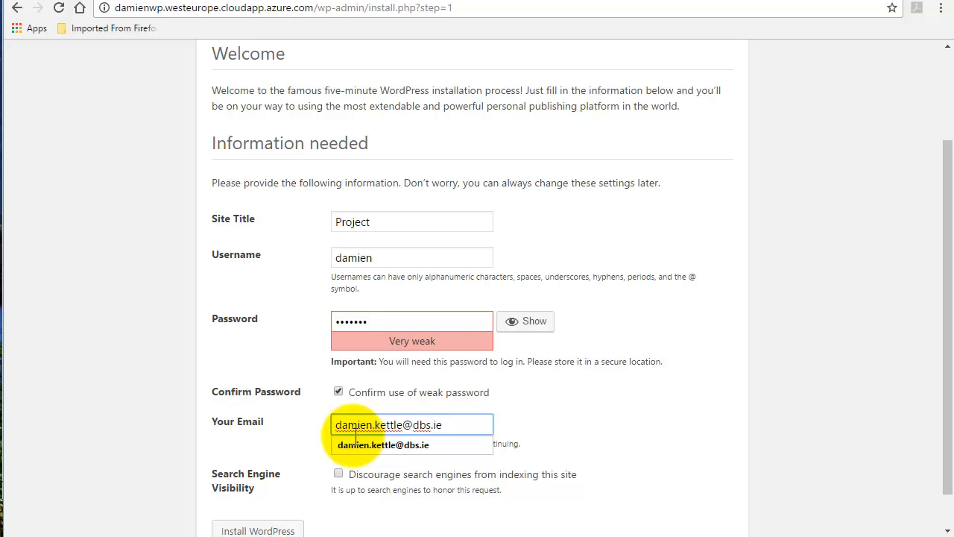
click(402, 445)
click(435, 463)
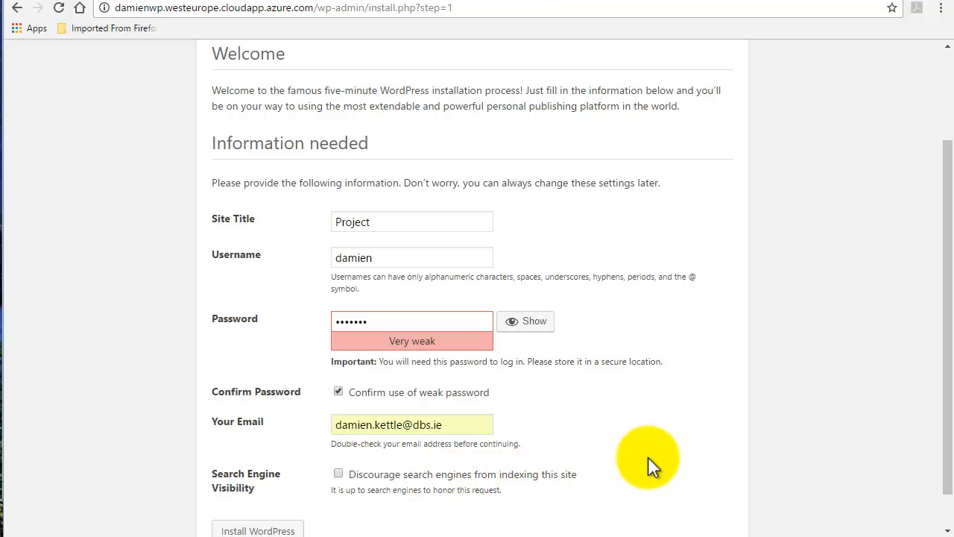
scroll(648, 457, down, 1)
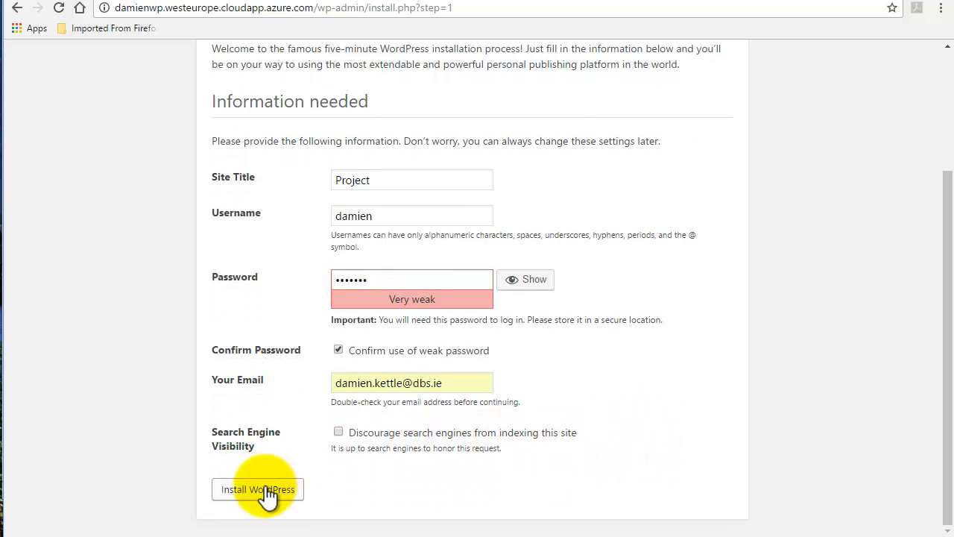
click(269, 491)
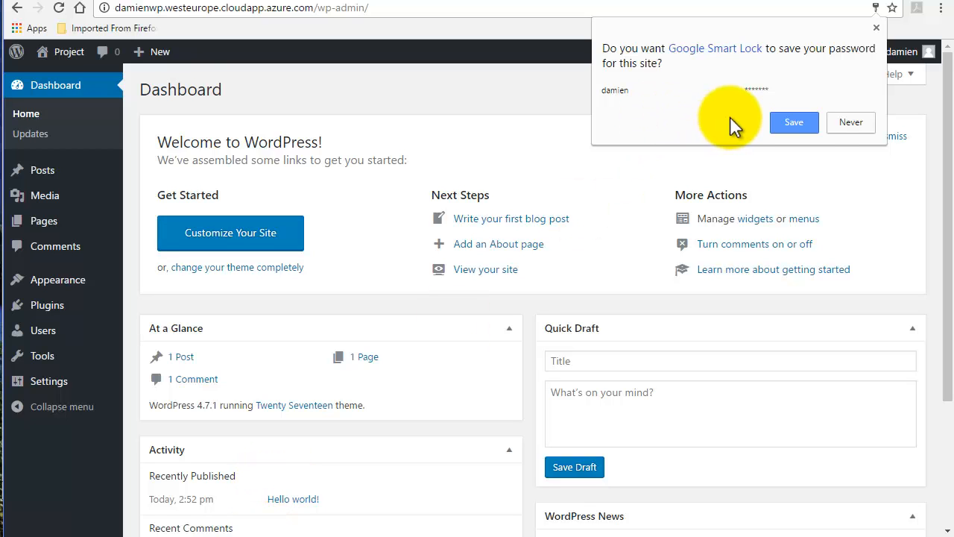
Save the new WordPress login in the browser.
click(796, 123)
scroll(572, 232, down, 3)
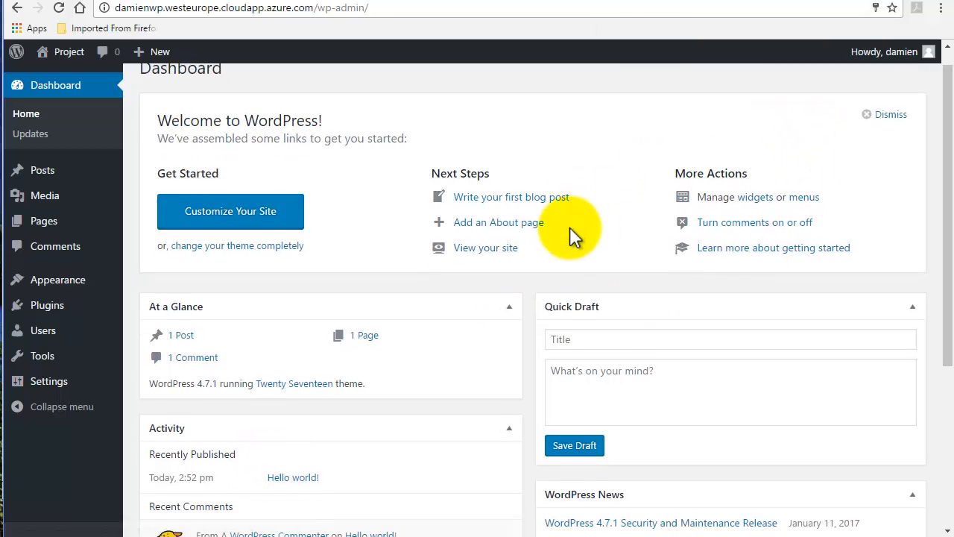
scroll(571, 230, up, 3)
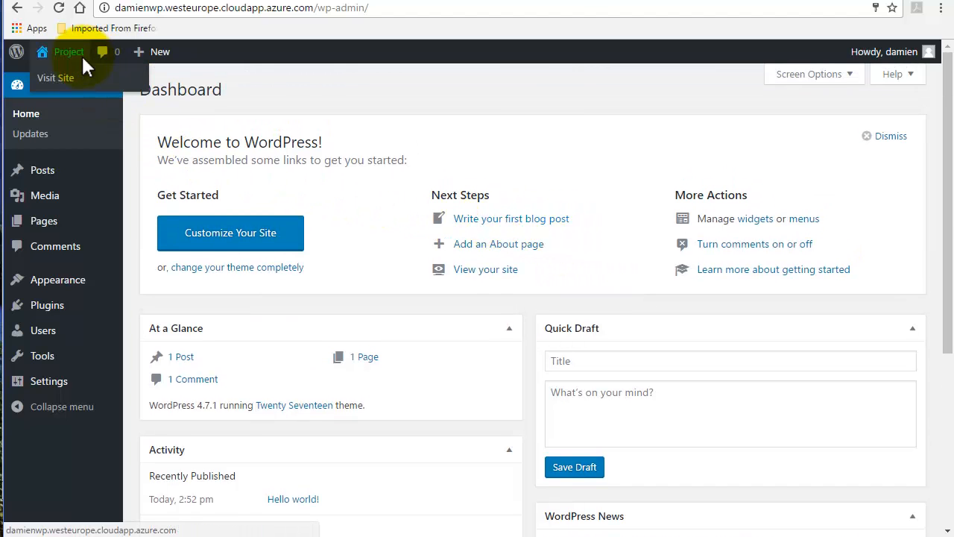
Visit the live Project site's front page with its Hello world post, then go back to the Dashboard.
click(82, 69)
scroll(209, 208, down, 4)
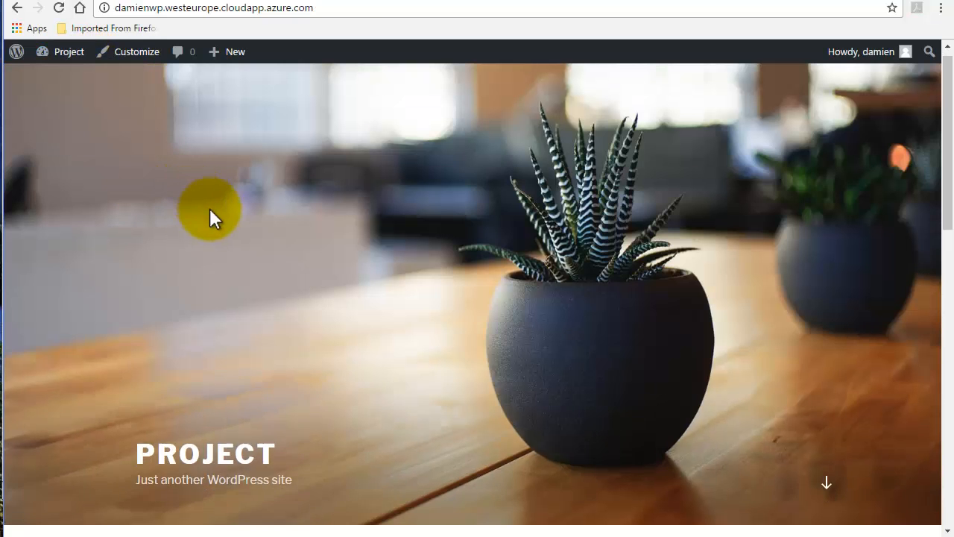
scroll(211, 208, down, 1)
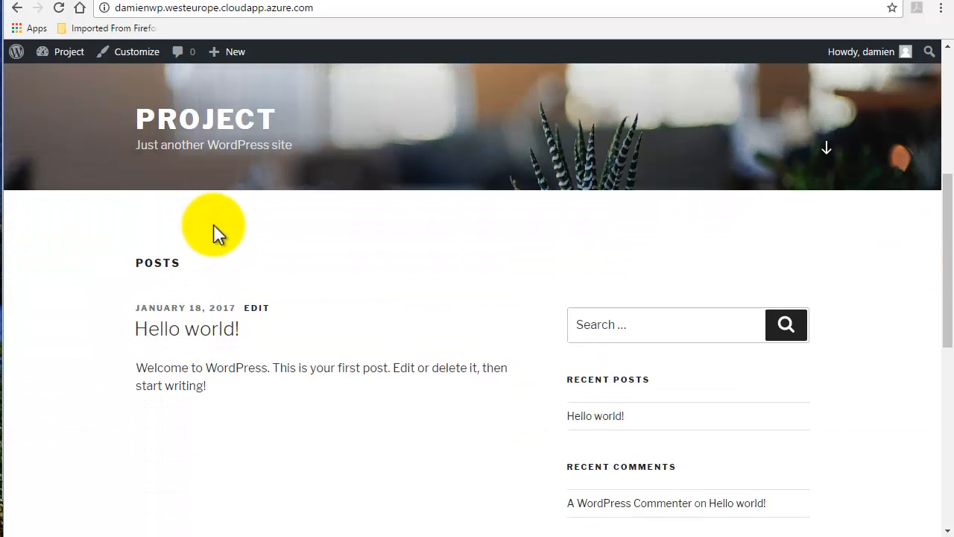
scroll(213, 224, up, 1)
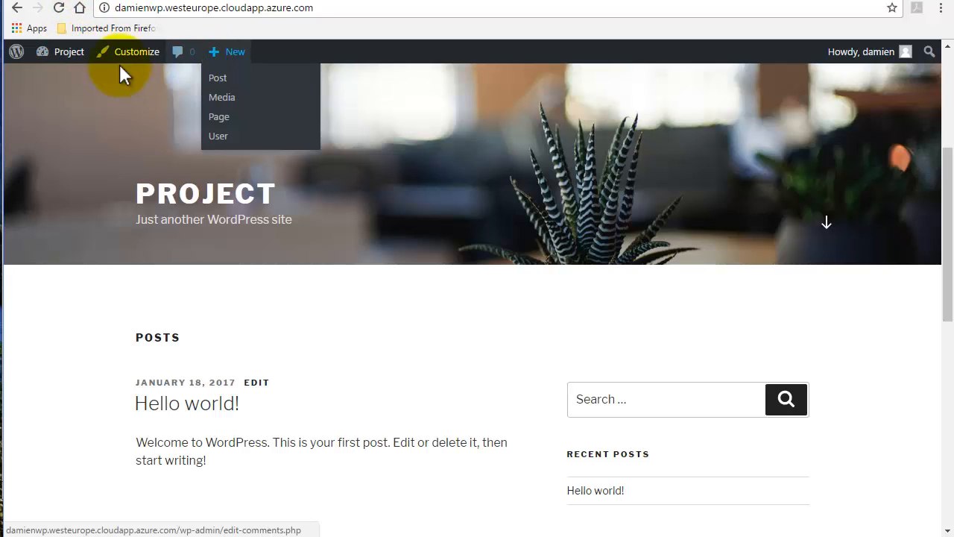
click(16, 7)
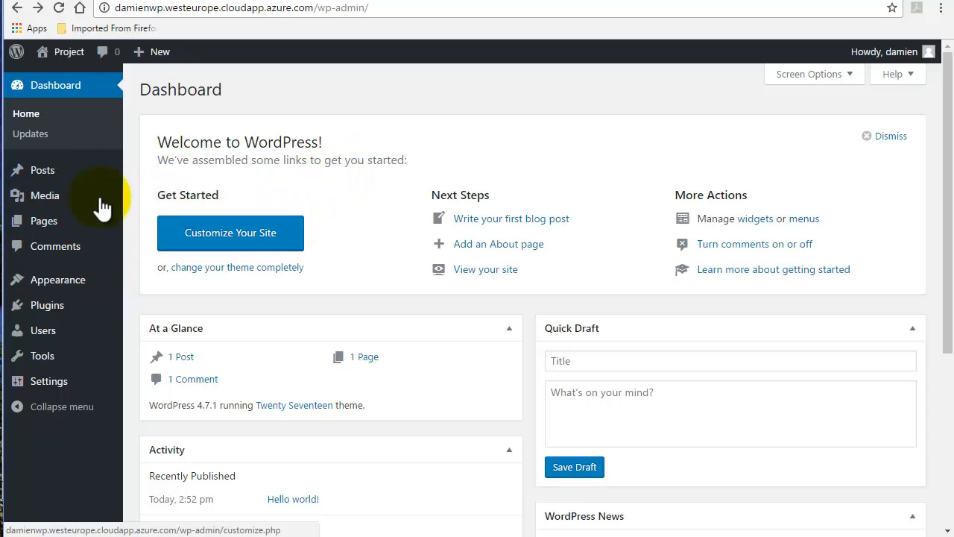
Open Appearance > Themes, showing Twenty Seventeen active plus Twenty Fifteen and Twenty Sixteen.
click(79, 277)
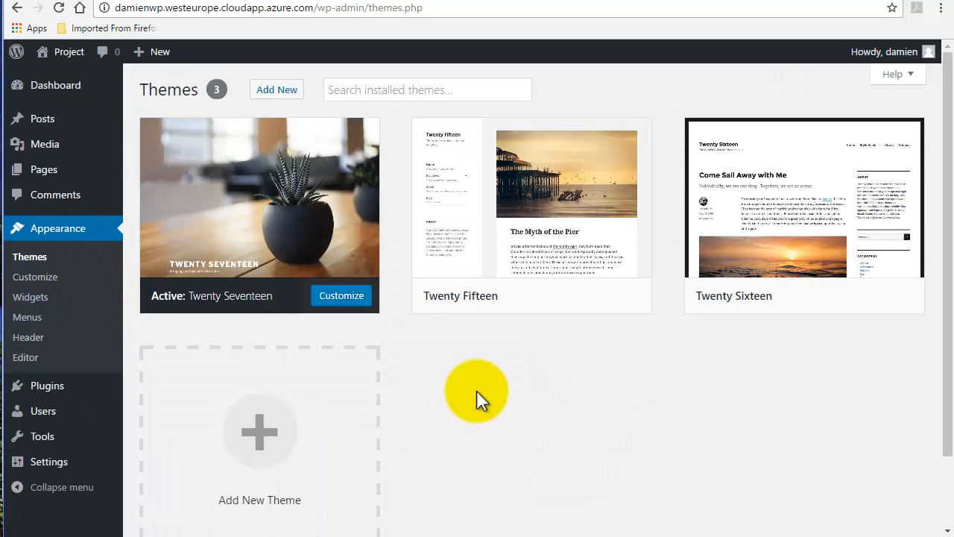
click(356, 438)
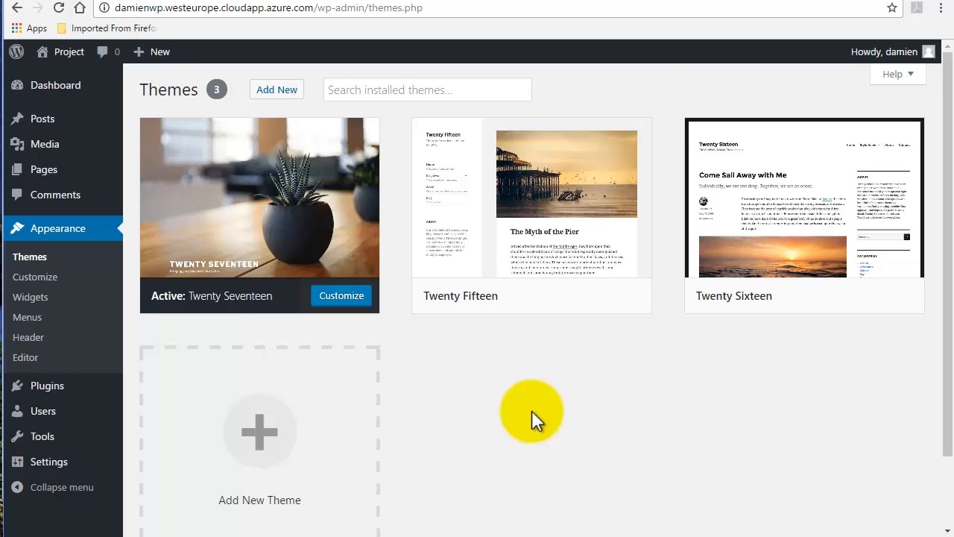
scroll(532, 410, down, 1)
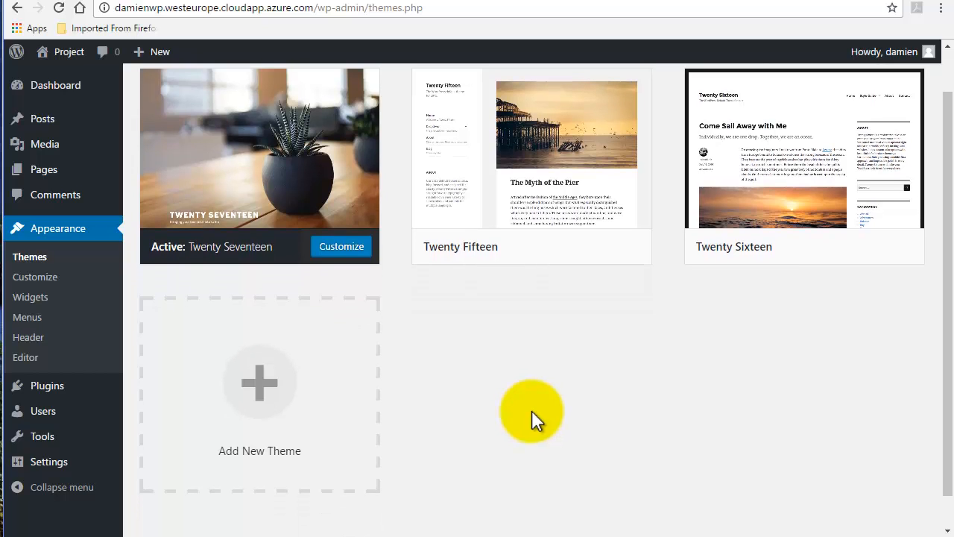